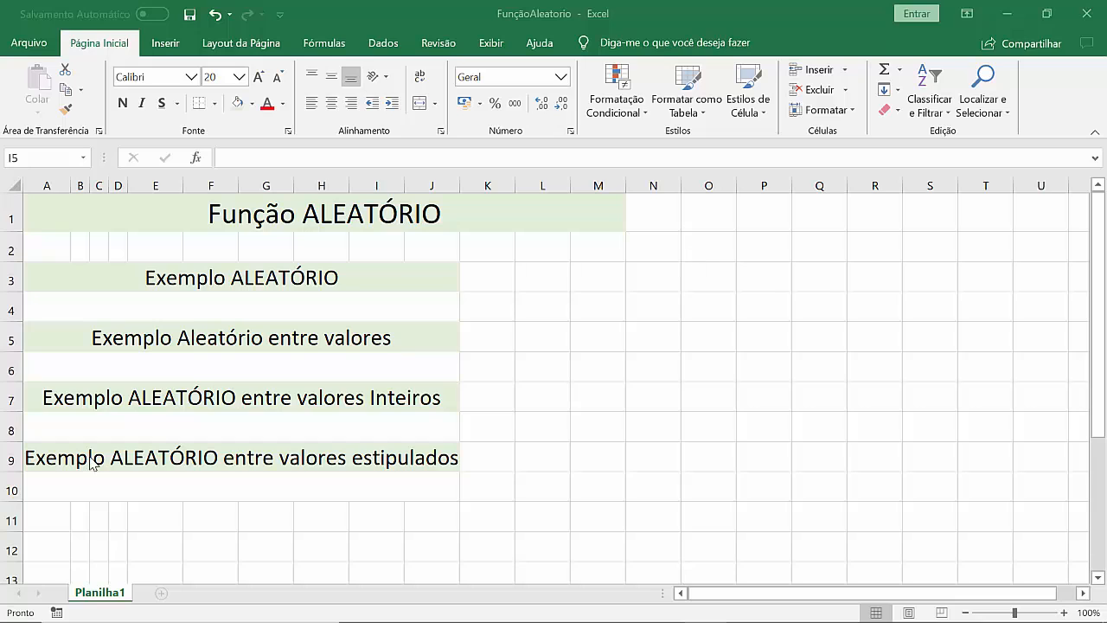
Enter the formula =ALEATÓRIO() in the merged cell A4, below the "Exemplo ALEATÓRIO" heading
{"action": "left_click", "coordinate": [237, 310]}
{"action": "left_click", "coordinate": [236, 308]}
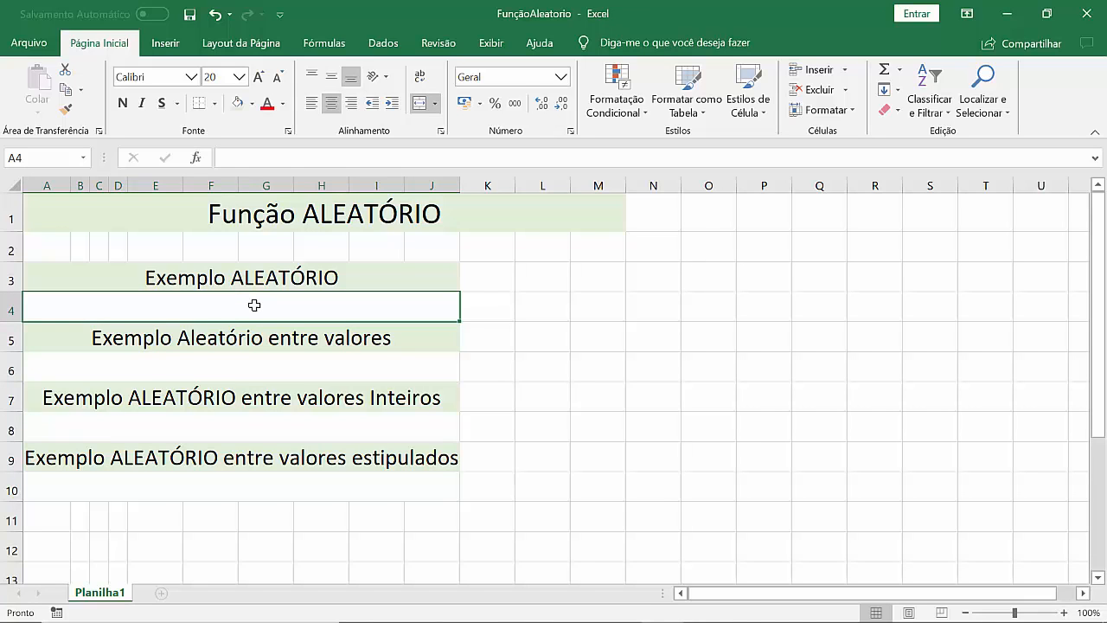
{"action": "type", "text": "=ale"}
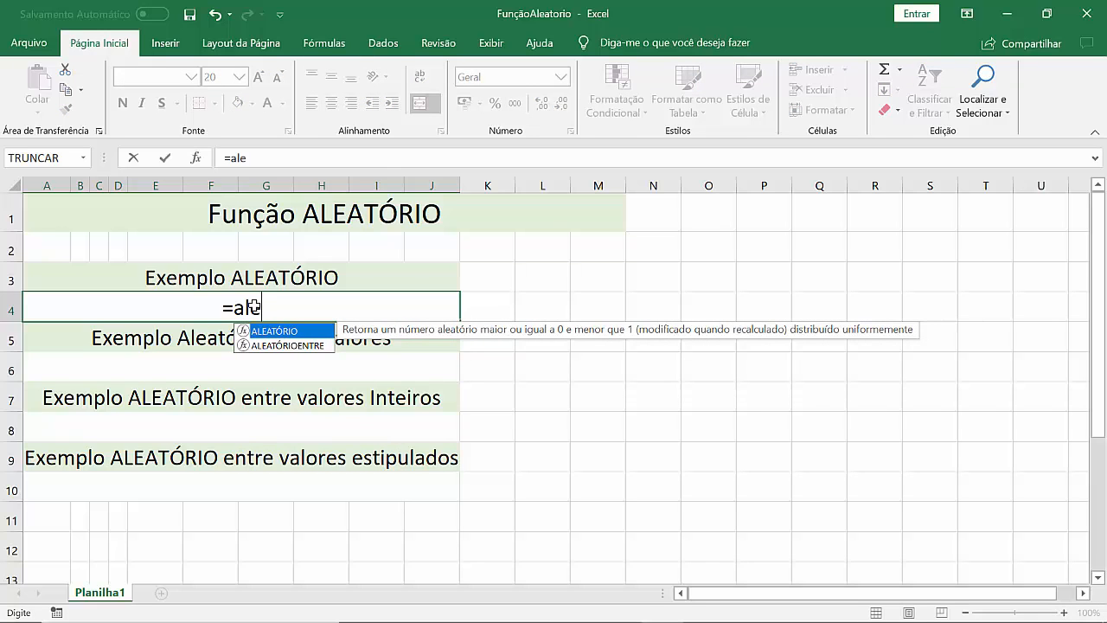
{"action": "key", "text": "Tab"}
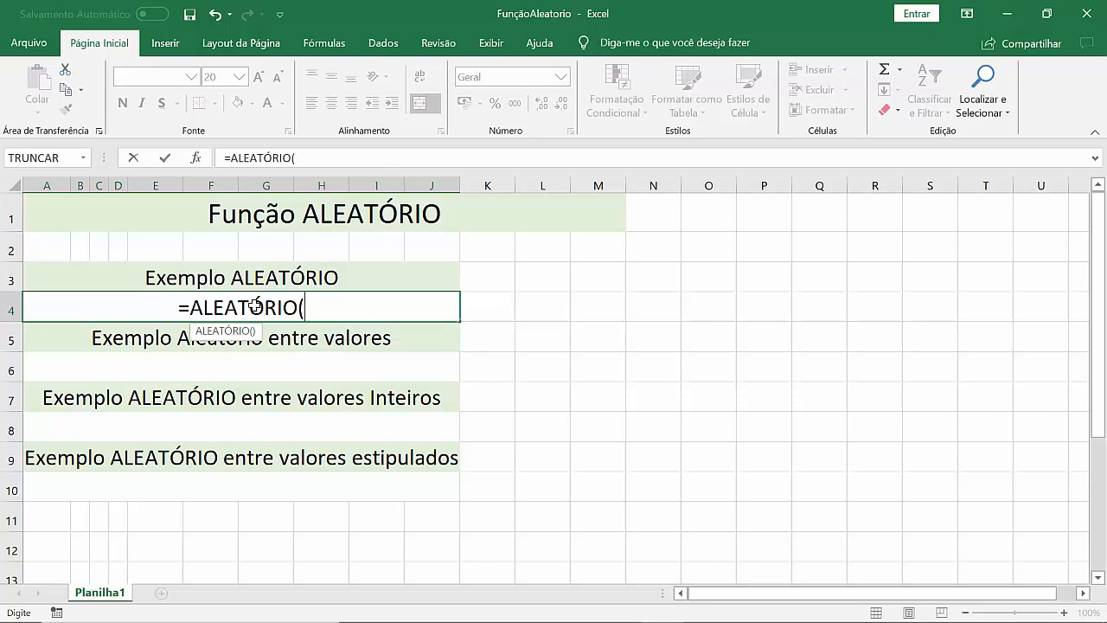
{"action": "type", "text": ")"}
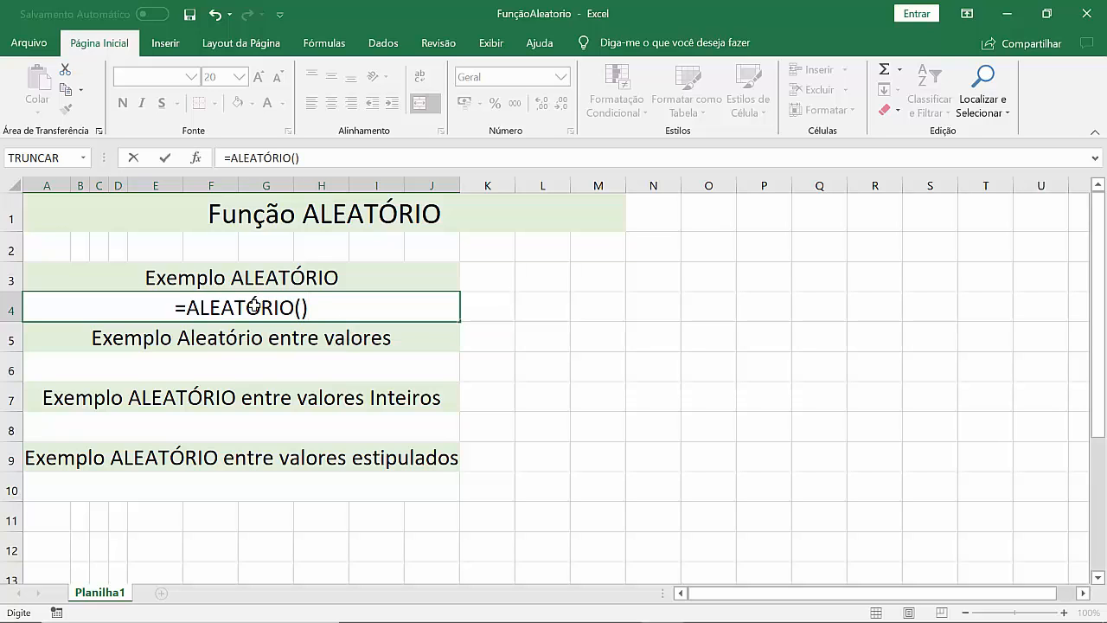
{"action": "key", "text": "Return"}
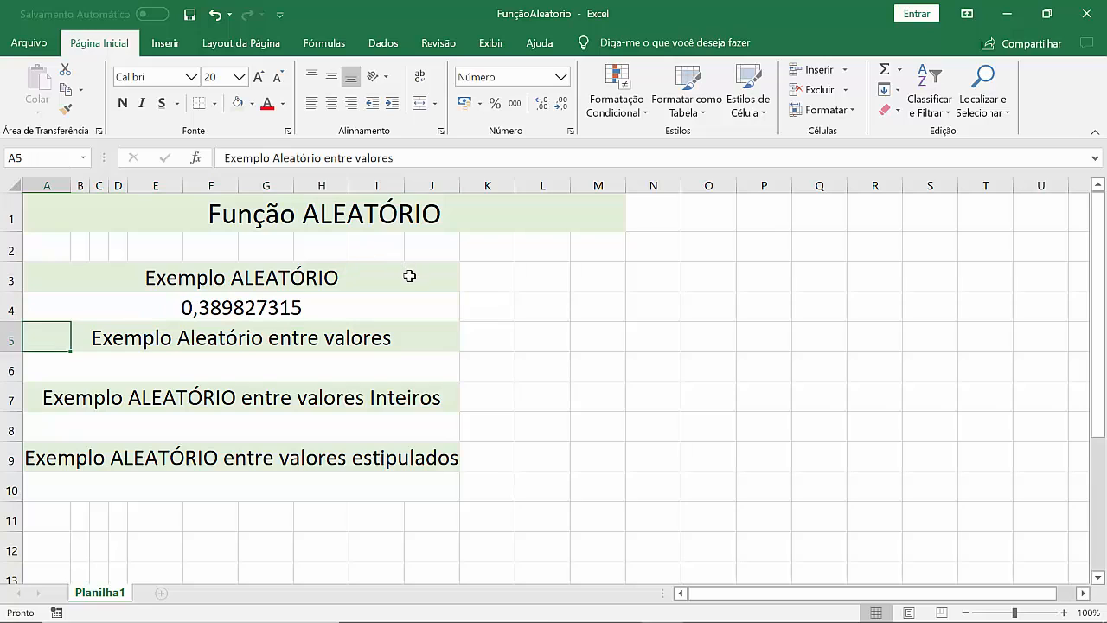
Re-enter the unchanged formula in A4 to generate a new random number, and reselect the cell
{"action": "double_click", "coordinate": [367, 302]}
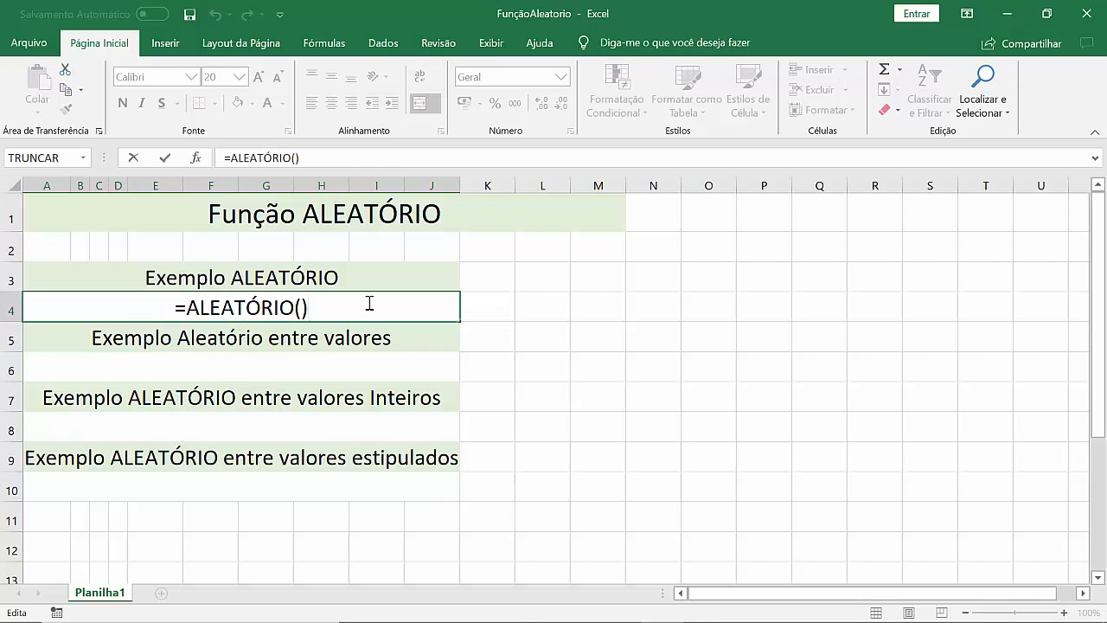
{"action": "key", "text": "Return"}
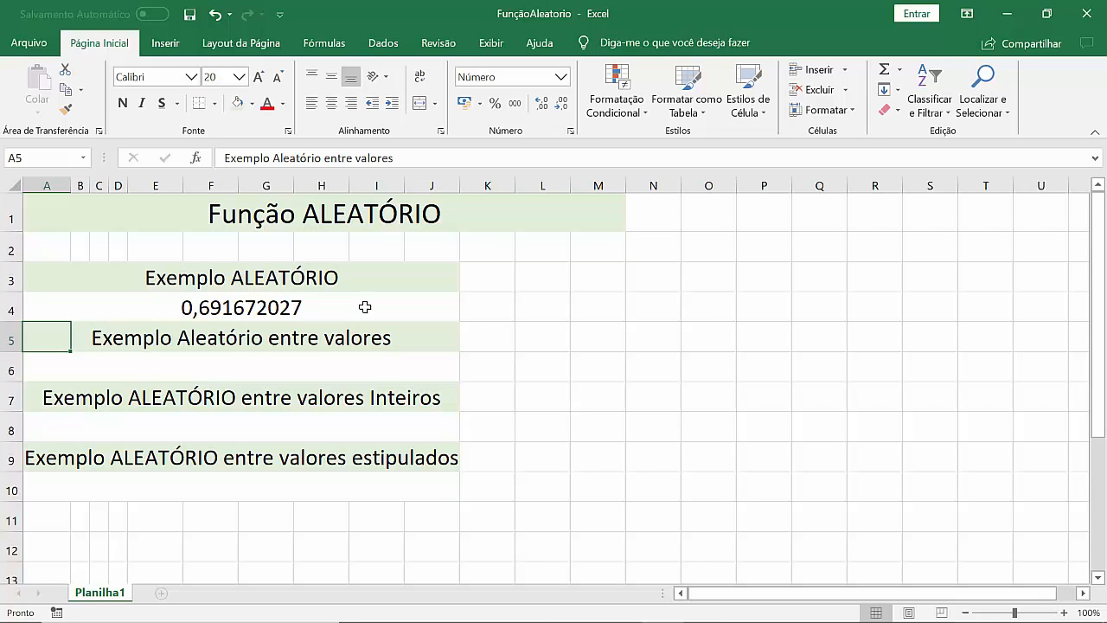
{"action": "left_click", "coordinate": [367, 306]}
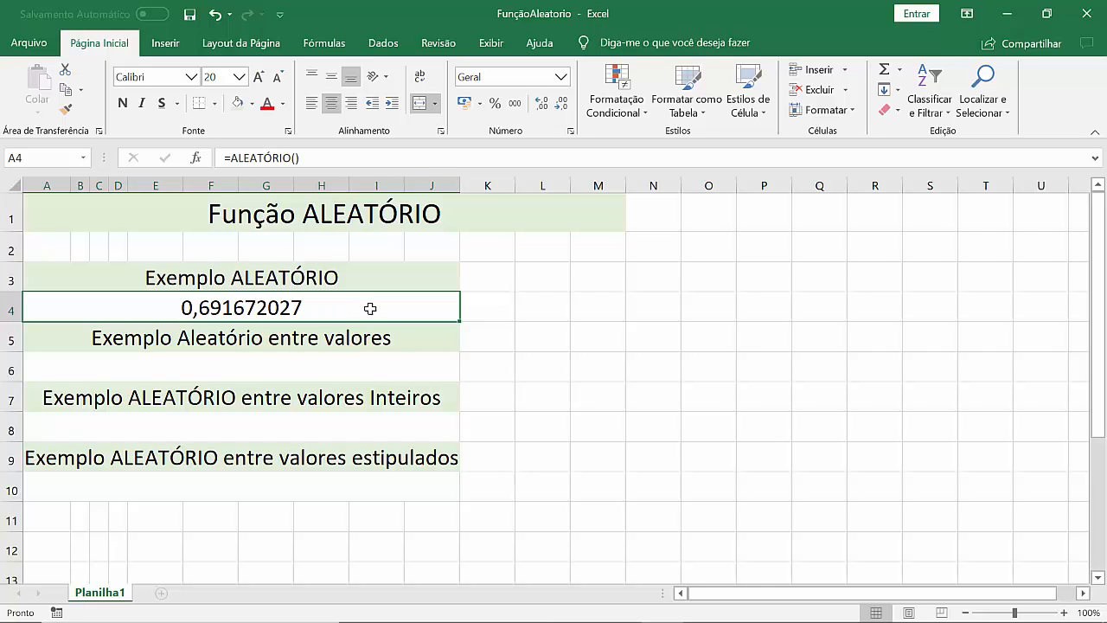
Enter the formula =ALEATÓRIO()*100 in the merged cell A6, below the "Exemplo Aleatório entre valores" heading
{"action": "double_click", "coordinate": [322, 364]}
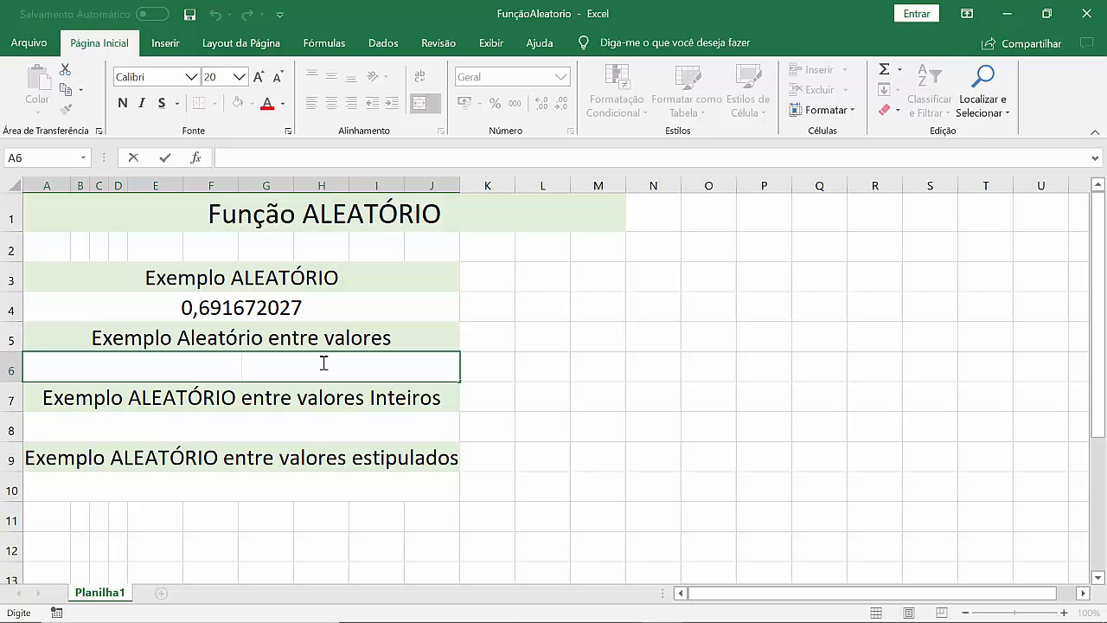
{"action": "type", "text": "="}
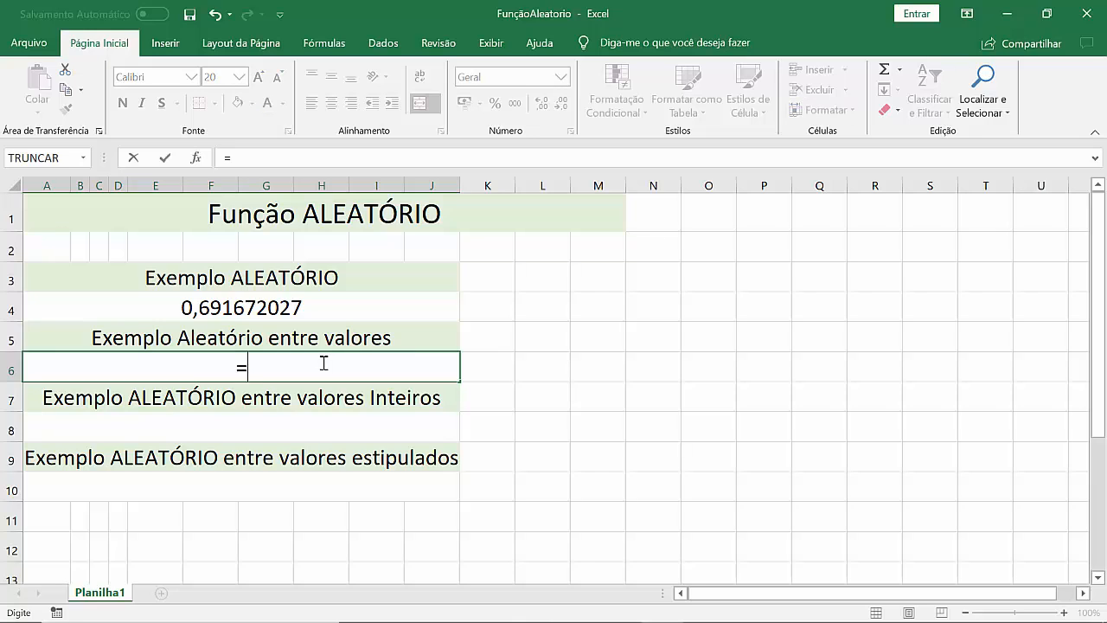
{"action": "type", "text": "alea"}
{"action": "key", "text": "Tab"}
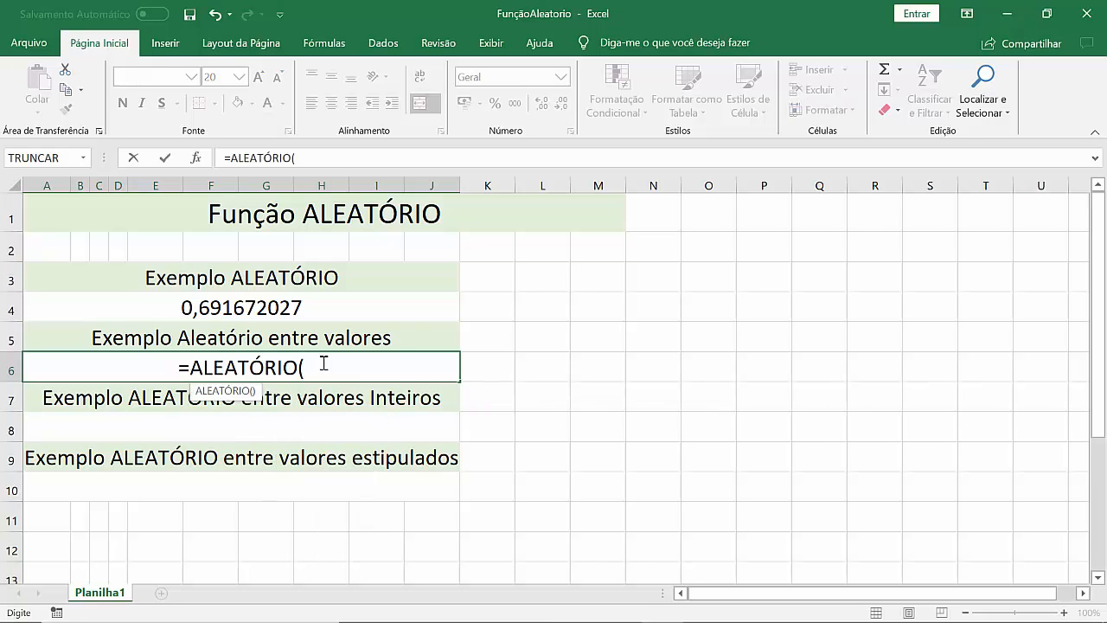
{"action": "type", "text": ")"}
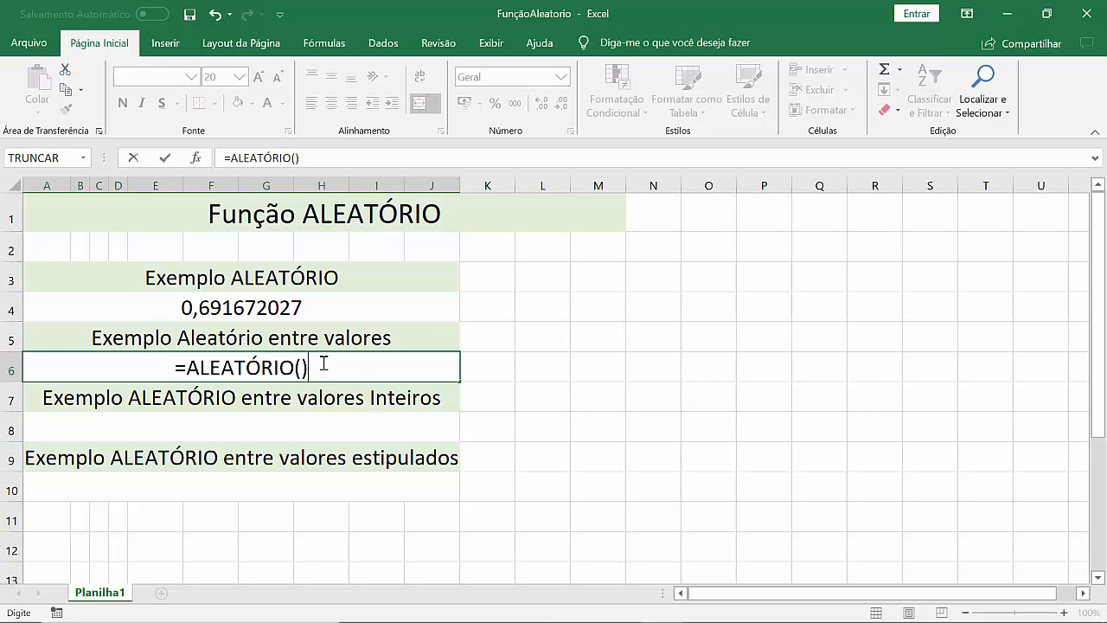
{"action": "type", "text": "*"}
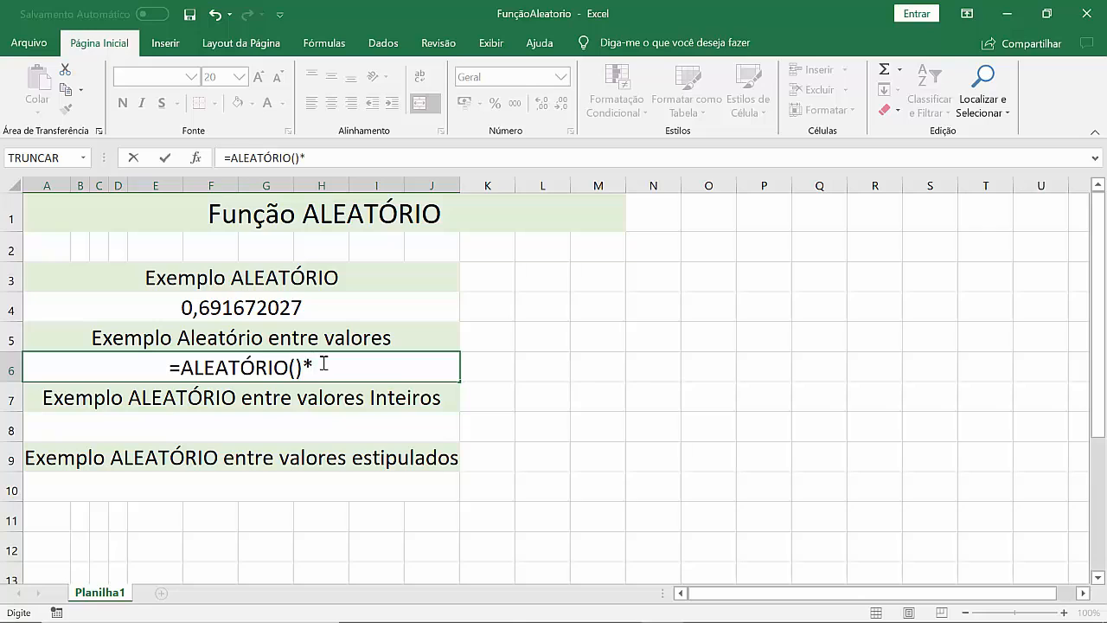
{"action": "type", "text": "100"}
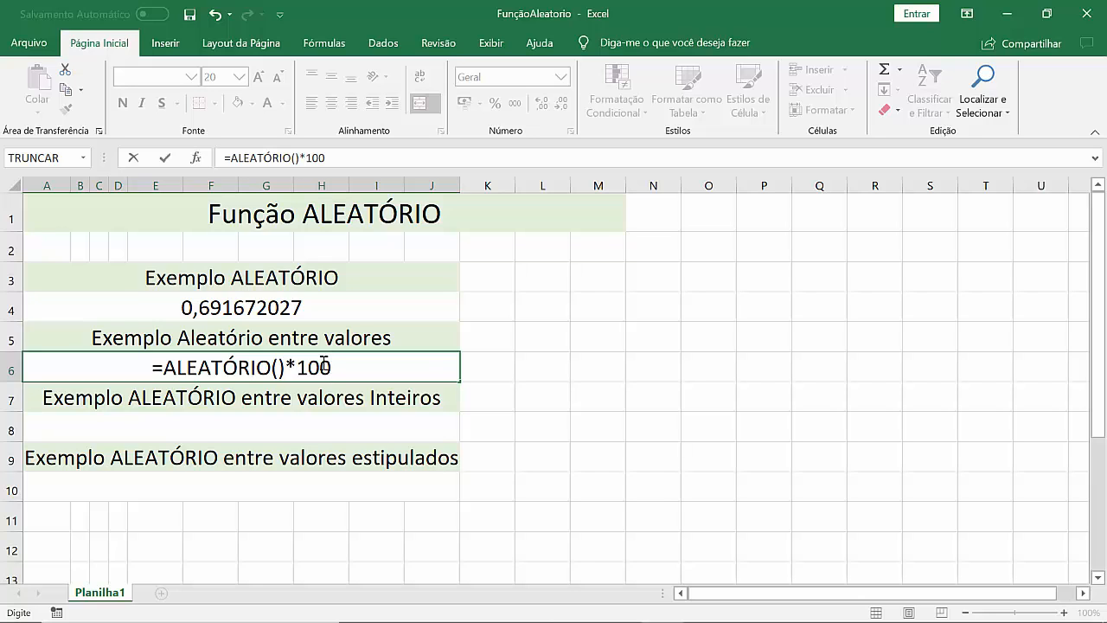
{"action": "key", "text": "Return"}
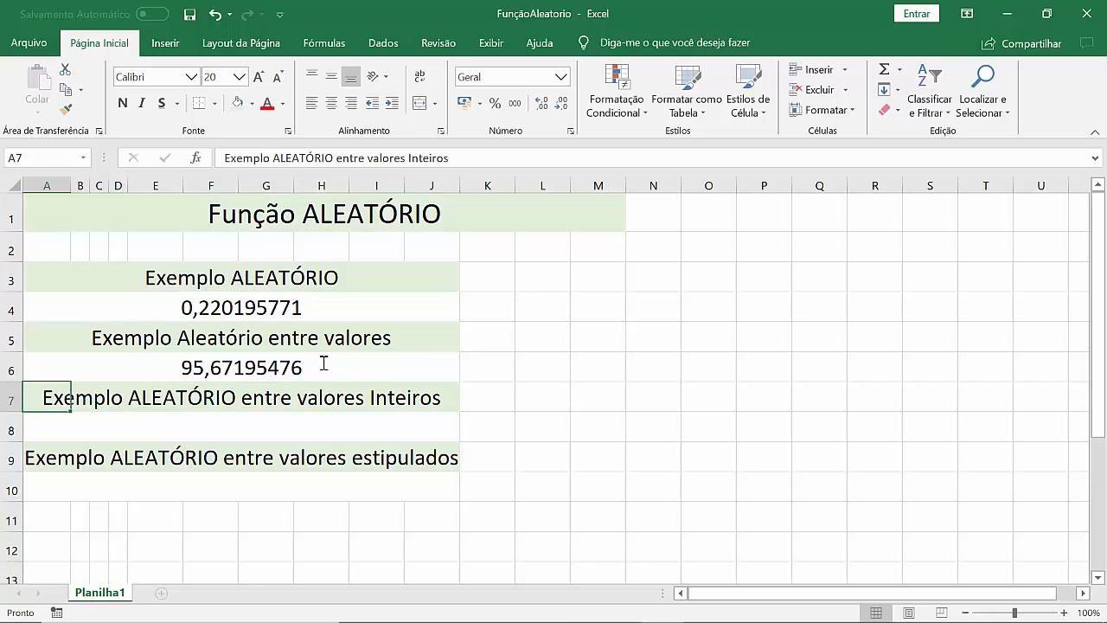
Compare the formula in A6 with the one in A4
{"action": "left_click", "coordinate": [323, 363]}
{"action": "key", "text": "Up"}
{"action": "key", "text": "Down"}
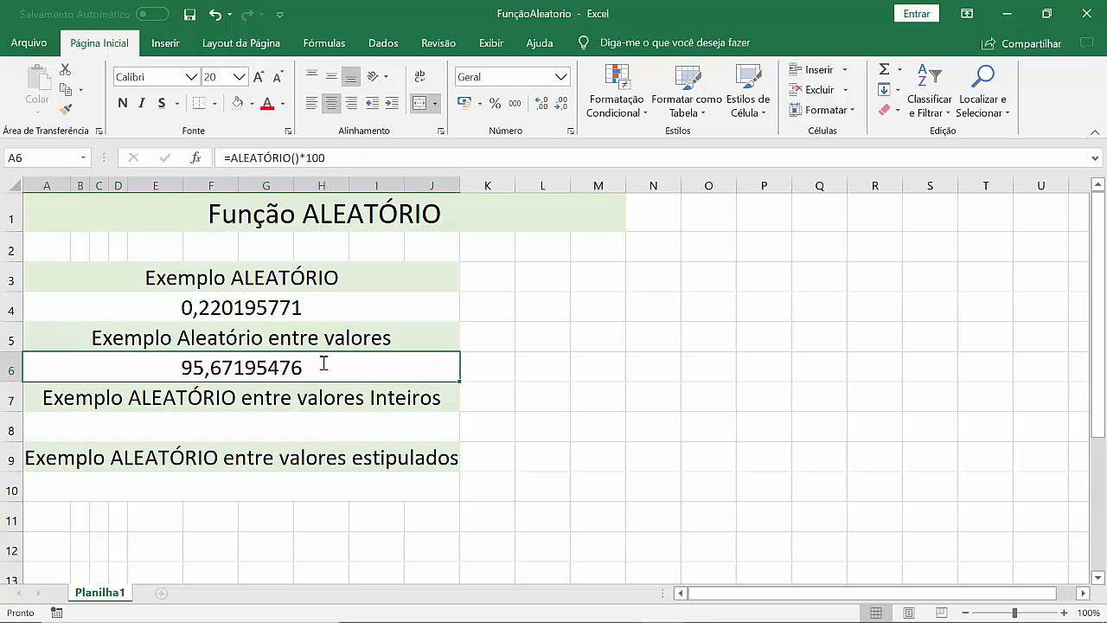
{"action": "key", "text": "Up"}
{"action": "key", "text": "Up"}
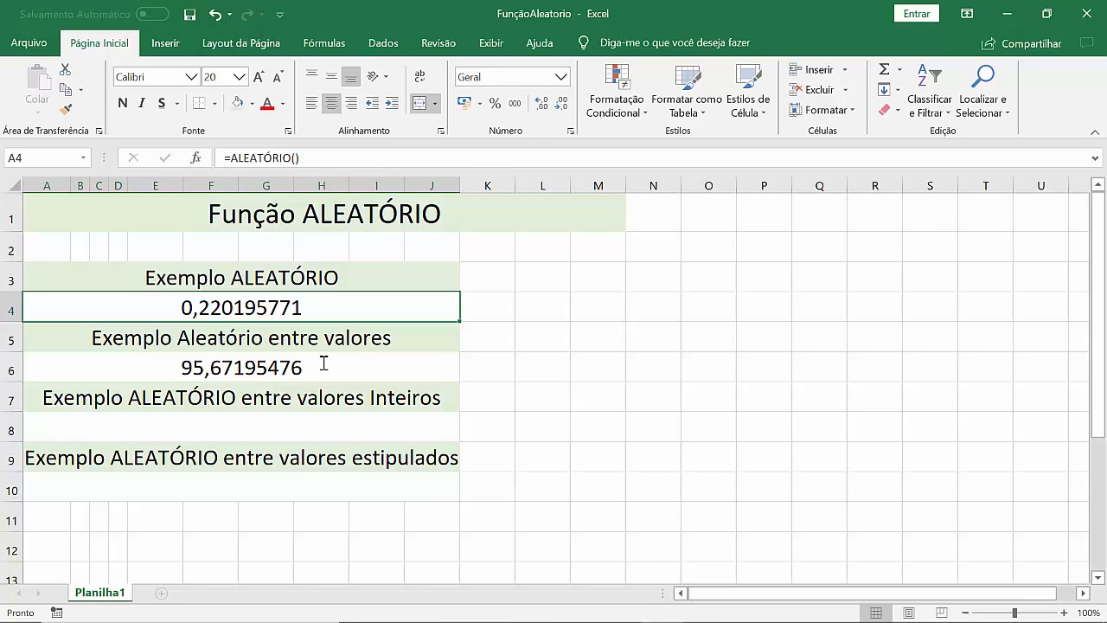
{"action": "key", "text": "Down"}
{"action": "key", "text": "Down"}
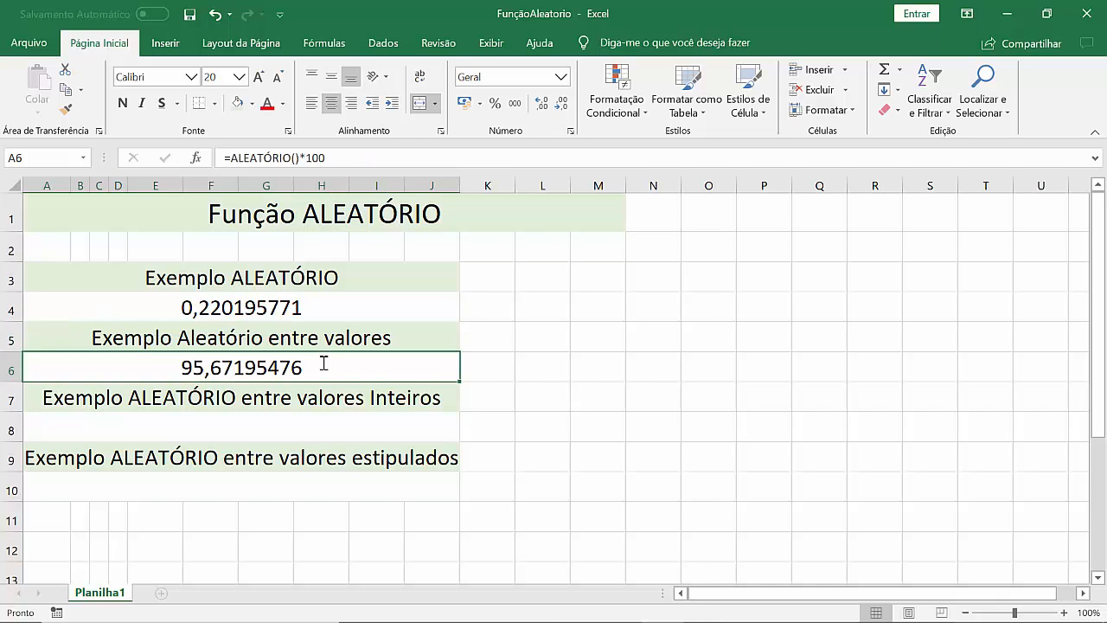
Recalculate the random values in A4 and A6 by repeatedly editing and confirming the empty cell K6
{"action": "left_click", "coordinate": [502, 363]}
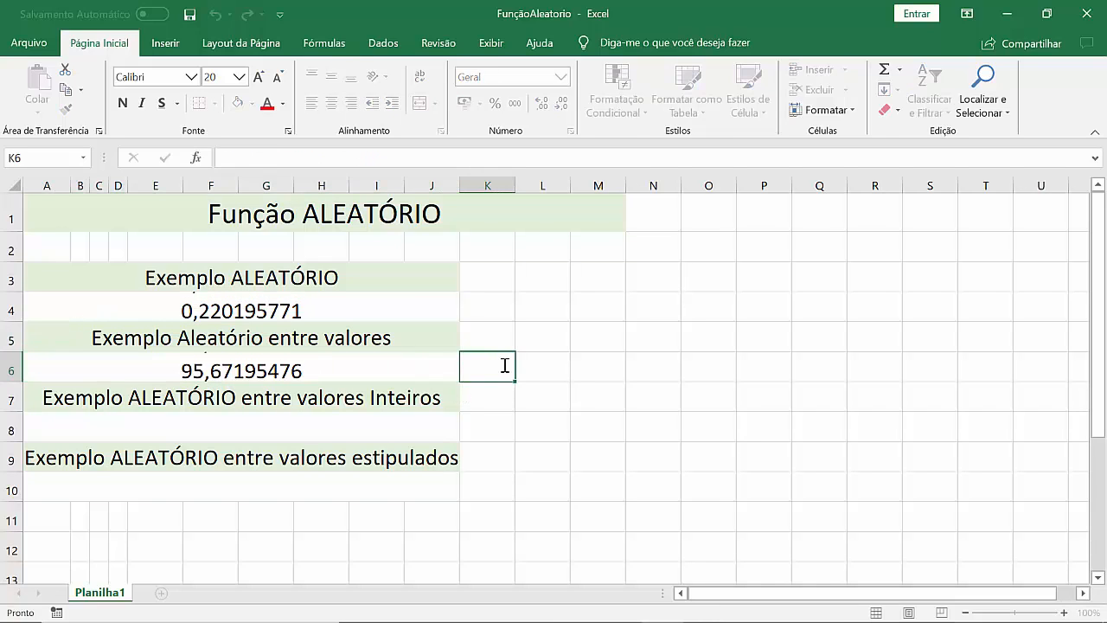
{"action": "key", "text": "Return"}
{"action": "key", "text": "Up"}
{"action": "double_click", "coordinate": [504, 365]}
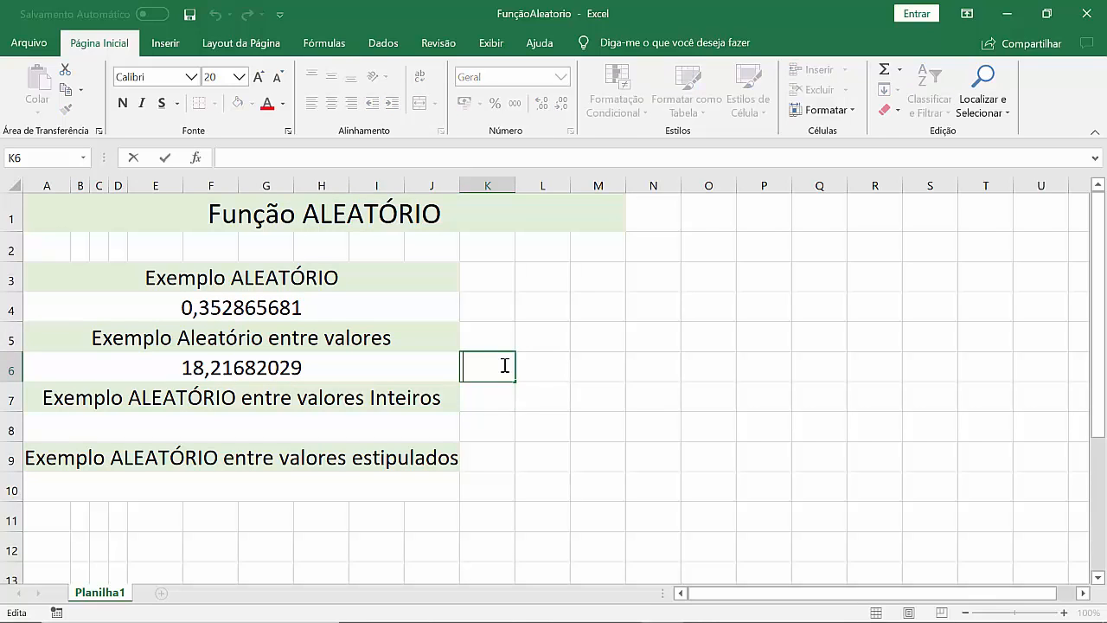
{"action": "key", "text": "Return"}
{"action": "key", "text": "Up"}
{"action": "key", "text": "Up"}
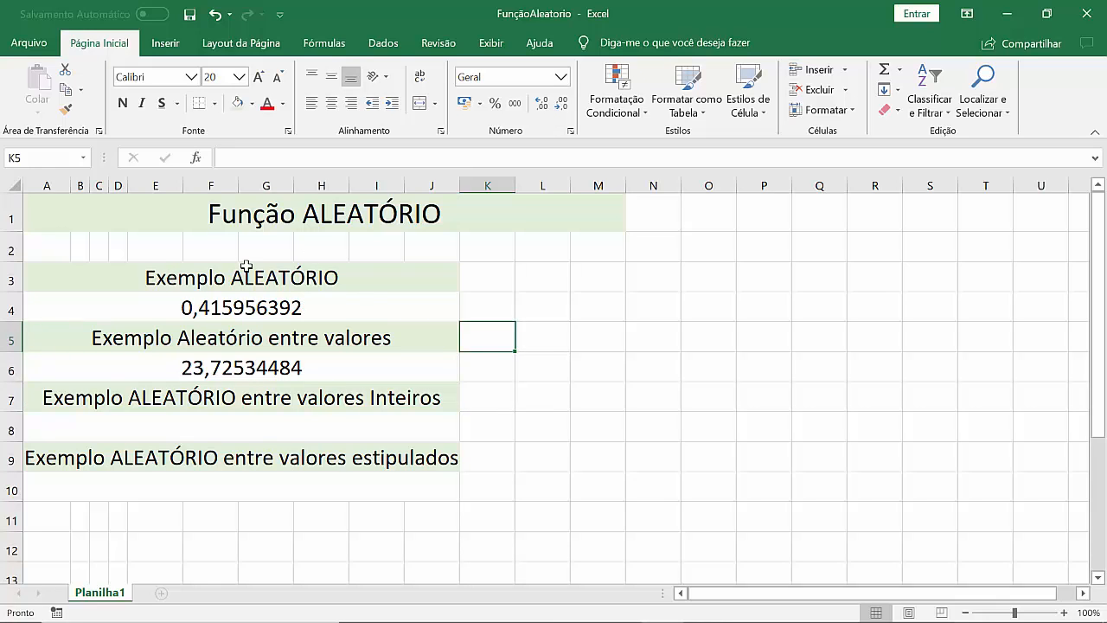
Enter the formula =INT(ALEATÓRIO()*100) in the merged cell A8, below the "Exemplo ALEATÓRIO entre valores Inteiros" heading
{"action": "key", "text": "Down"}
{"action": "key", "text": "Down"}
{"action": "key", "text": "Left"}
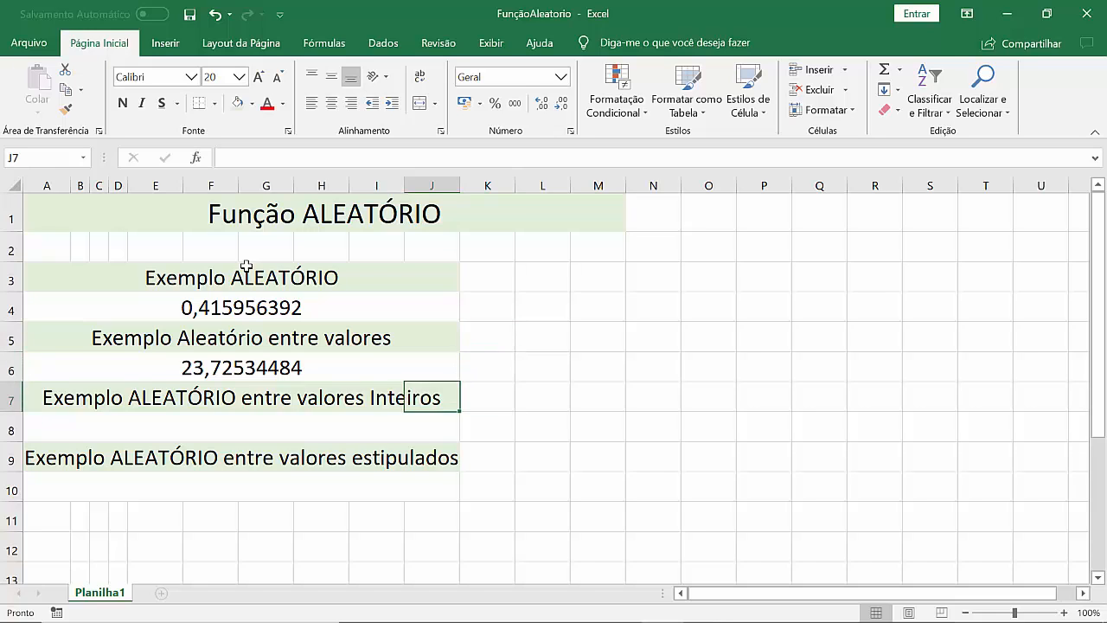
{"action": "key", "text": "Down"}
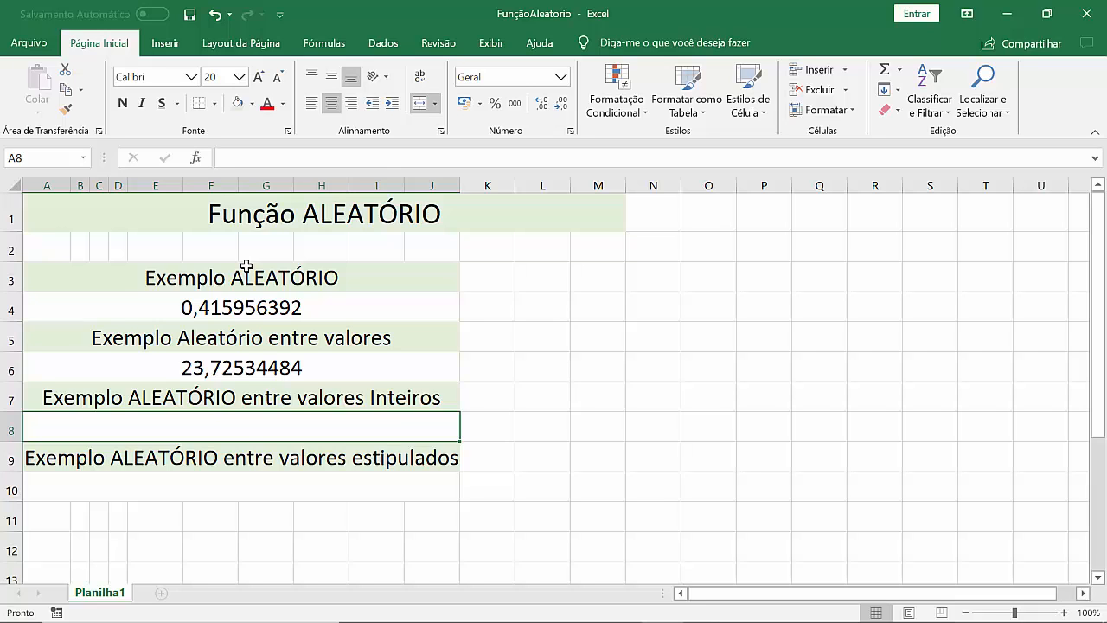
{"action": "type", "text": "=int"}
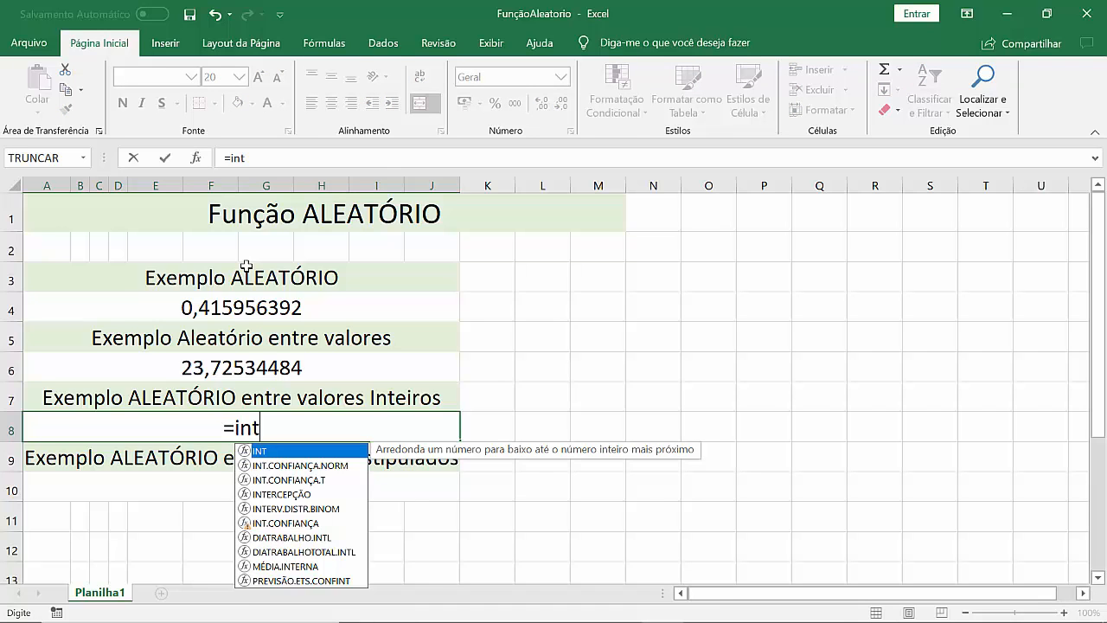
{"action": "type", "text": "("}
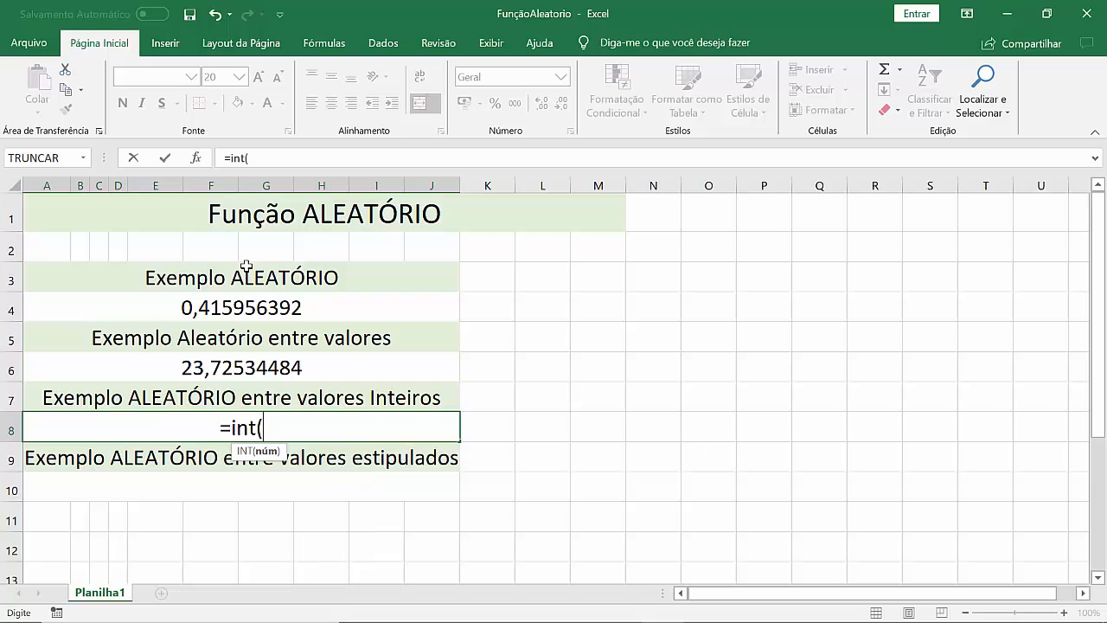
{"action": "type", "text": "al"}
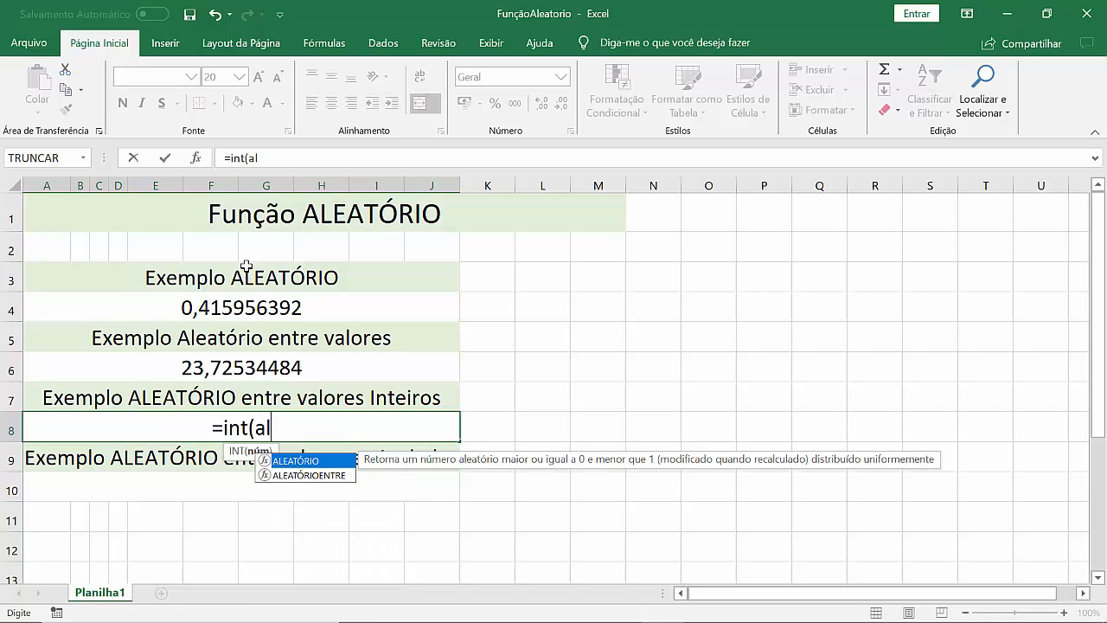
{"action": "type", "text": "e"}
{"action": "key", "text": "Tab"}
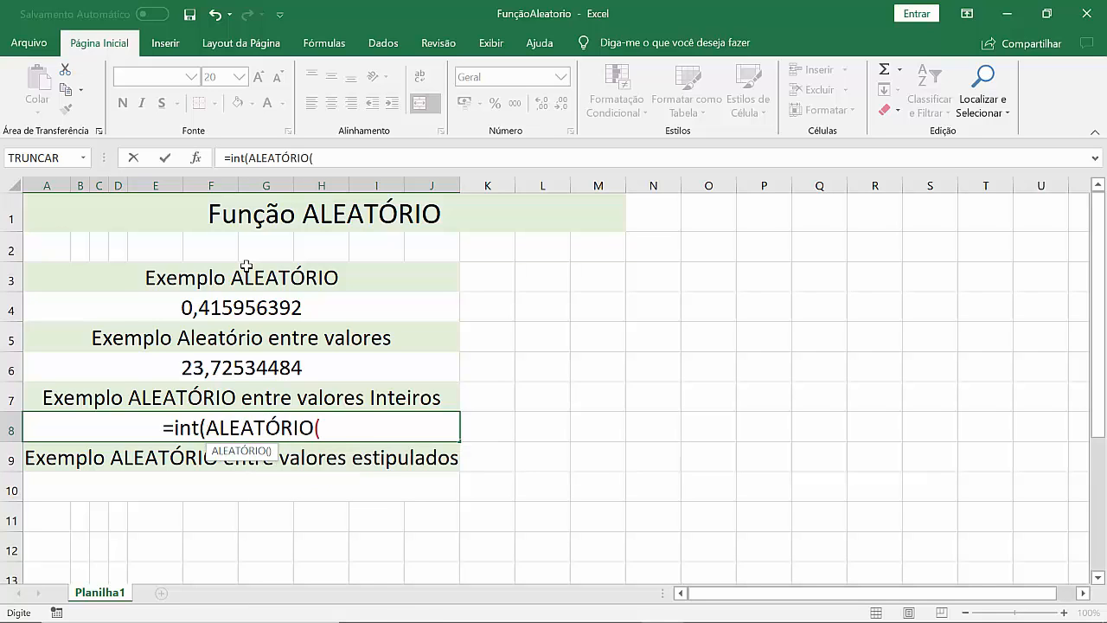
{"action": "type", "text": ")"}
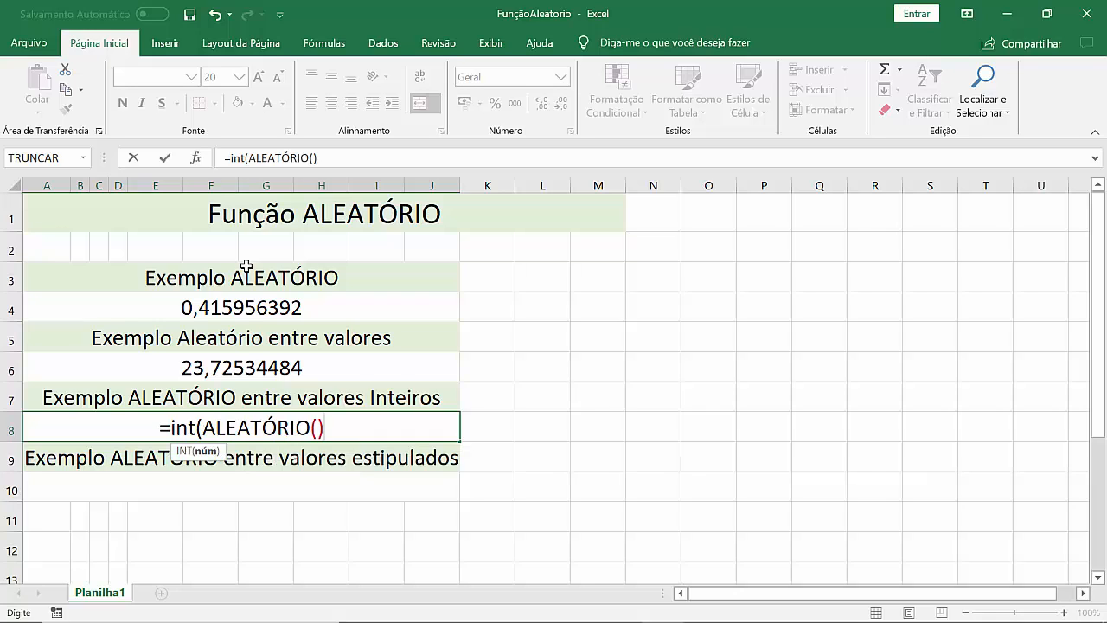
{"action": "type", "text": "*100"}
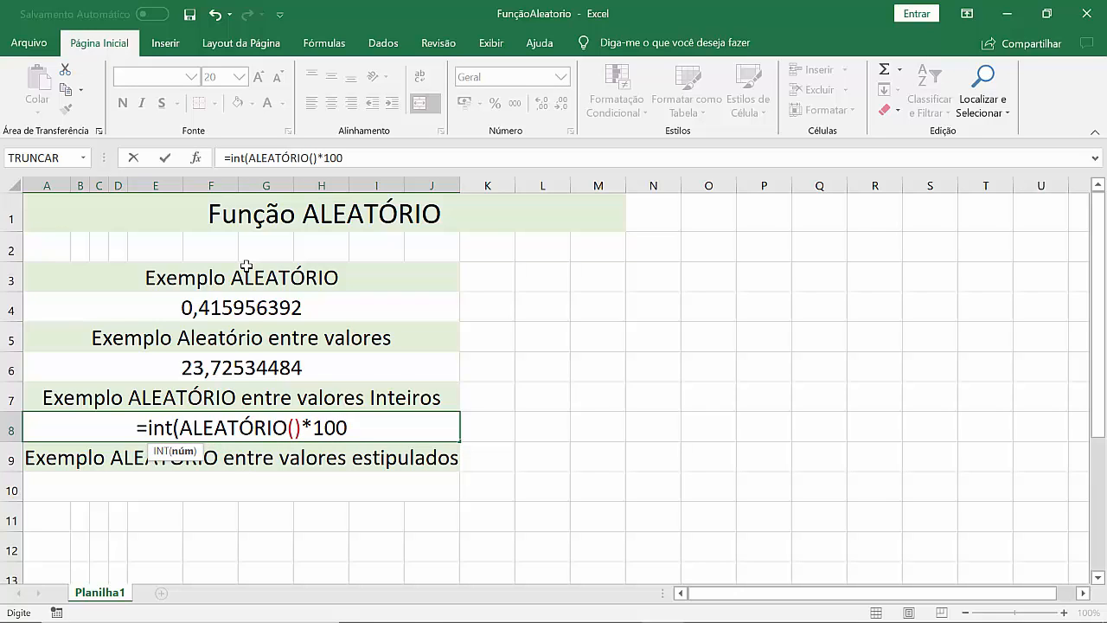
{"action": "type", "text": ")"}
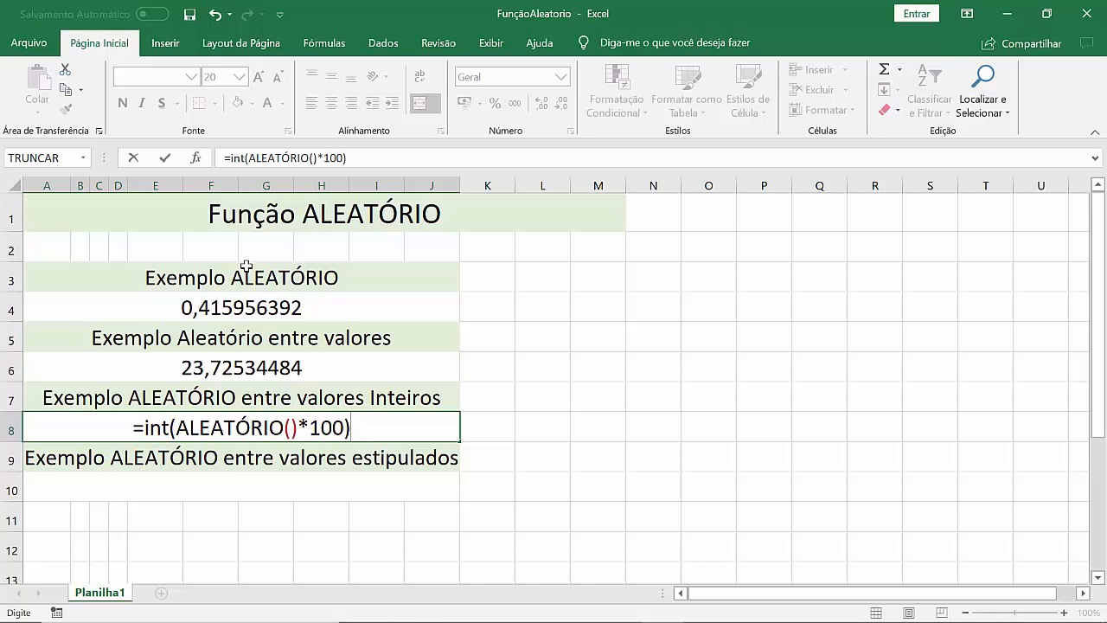
{"action": "key", "text": "Return"}
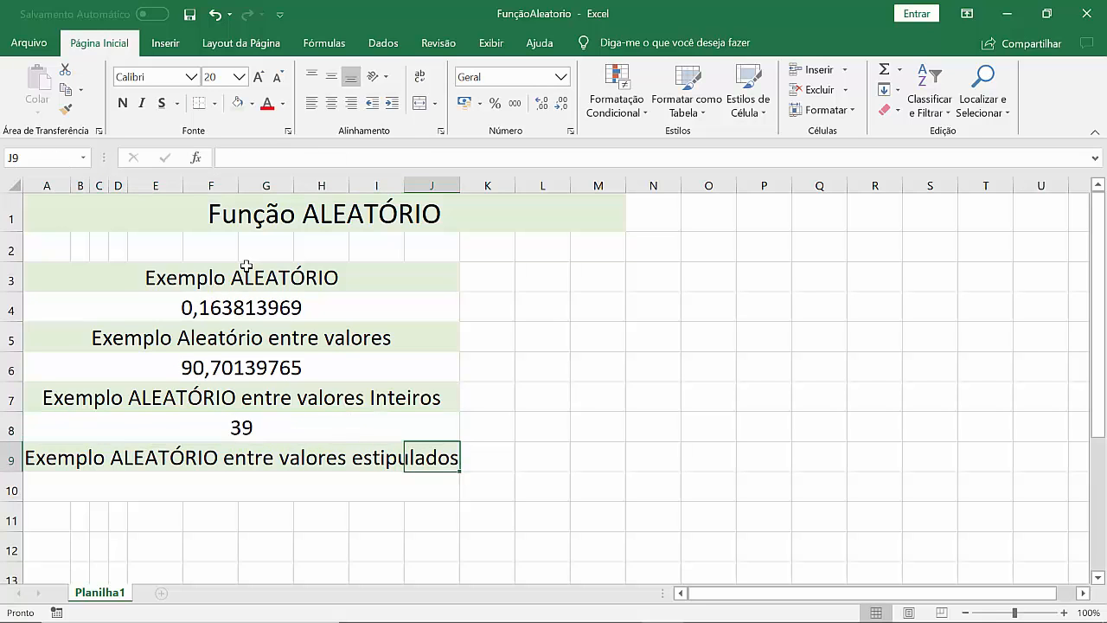
Re-enter the unchanged formula in A8 twice to generate new random integers, and reselect the cell
{"action": "key", "text": "Up"}
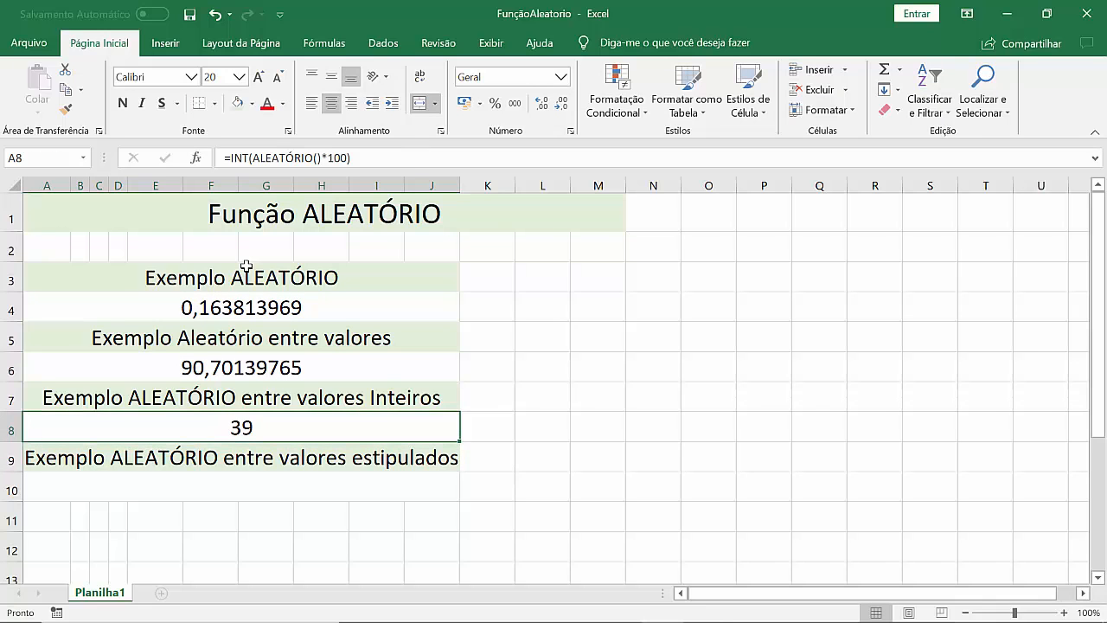
{"action": "left_click", "coordinate": [380, 159]}
{"action": "key", "text": "Return"}
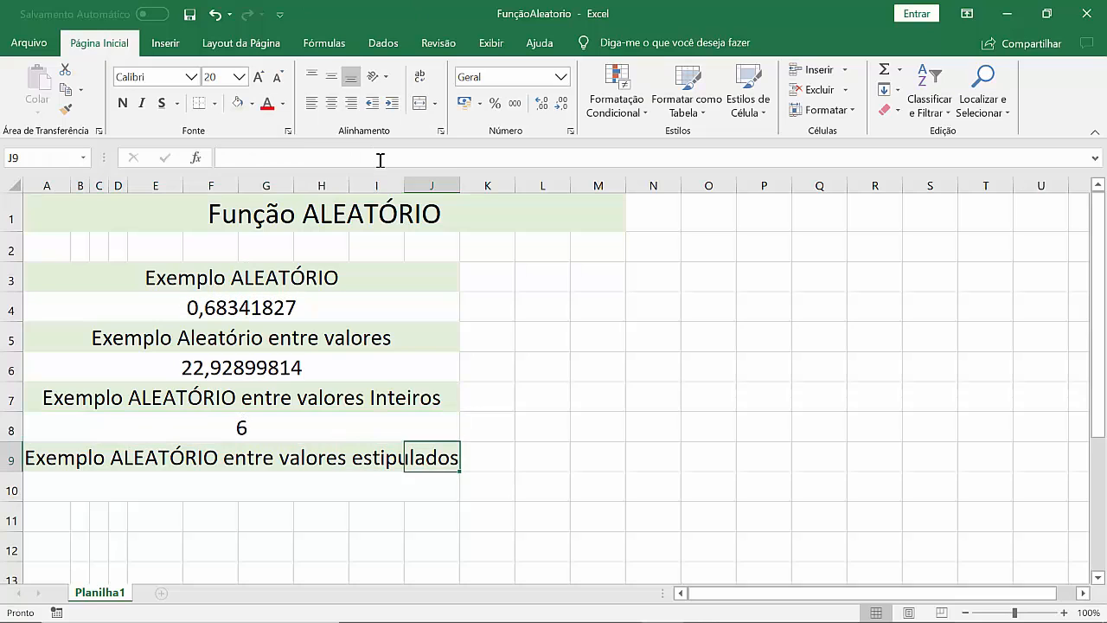
{"action": "key", "text": "Up"}
{"action": "left_click", "coordinate": [380, 159]}
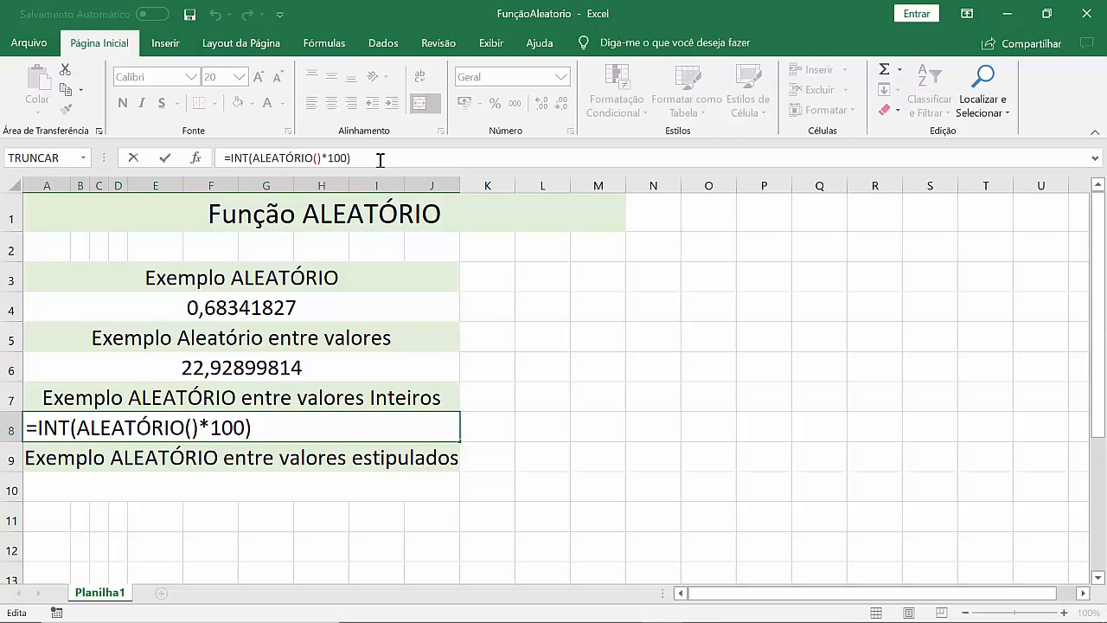
{"action": "key", "text": "Return"}
{"action": "key", "text": "Up"}
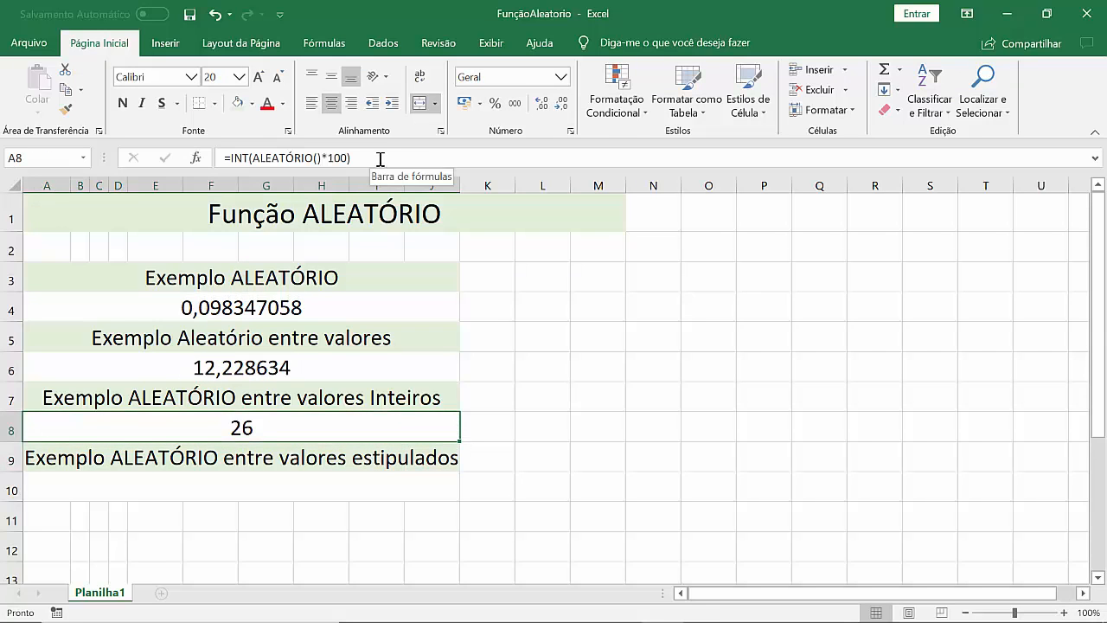
Re-enter the unchanged formula in A8 once more to generate a new integer, and select the merged cell A10
{"action": "left_click", "coordinate": [379, 159]}
{"action": "key", "text": "Return"}
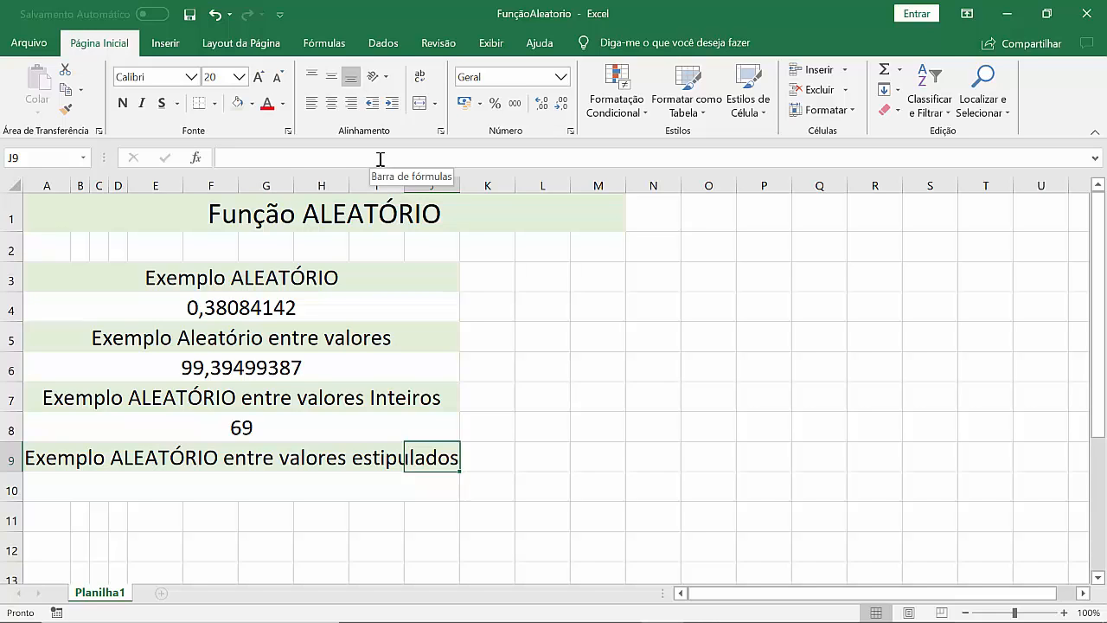
{"action": "key", "text": "Return"}
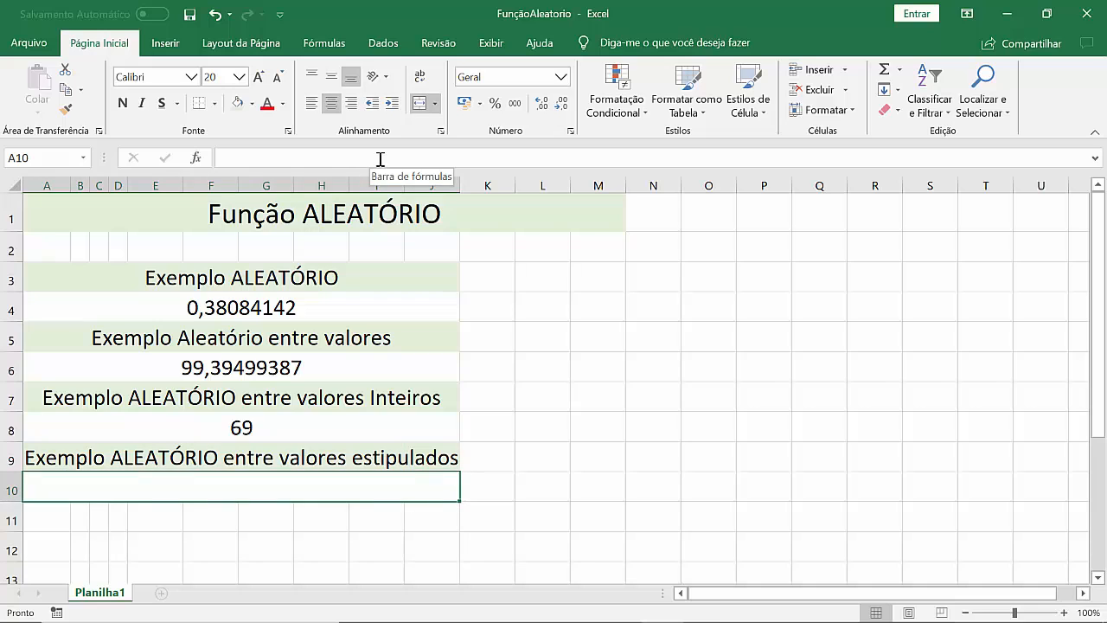
Enter the formula =ALEATÓRIO()*(3-70)+70 in A10, below the "Exemplo ALEATÓRIO entre valores estipulados" heading
{"action": "type", "text": "="}
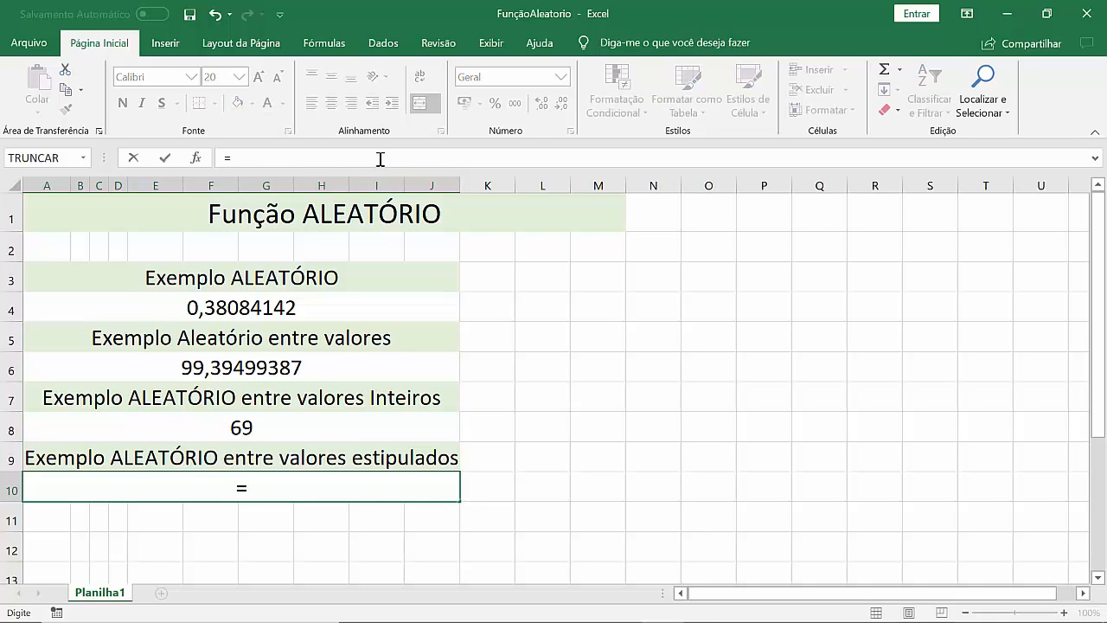
{"action": "type", "text": "aleato"}
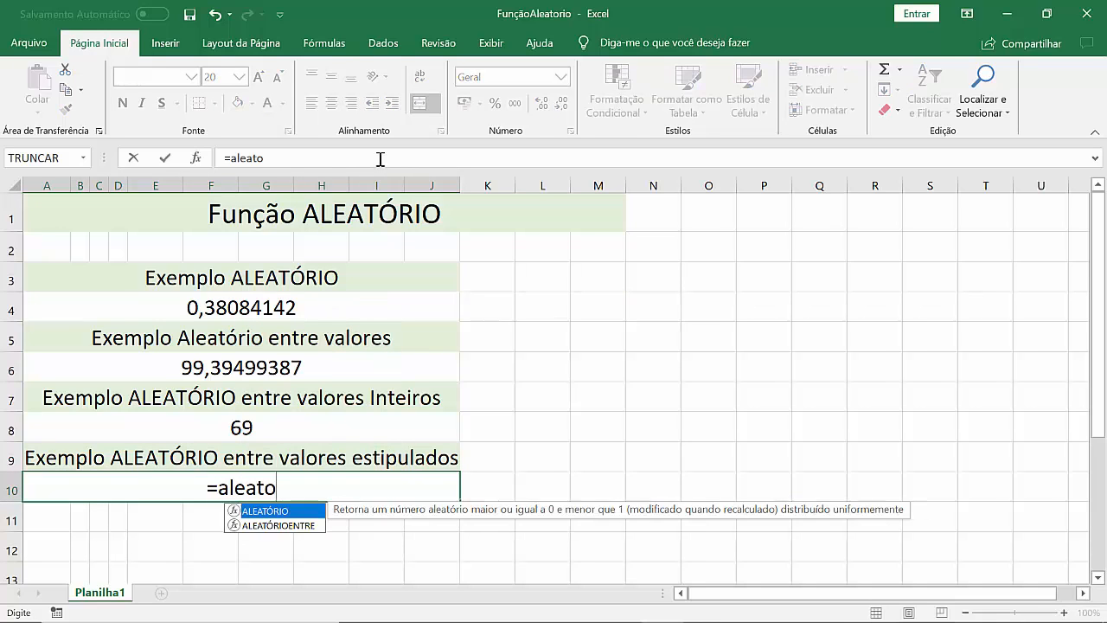
{"action": "key", "text": "Tab"}
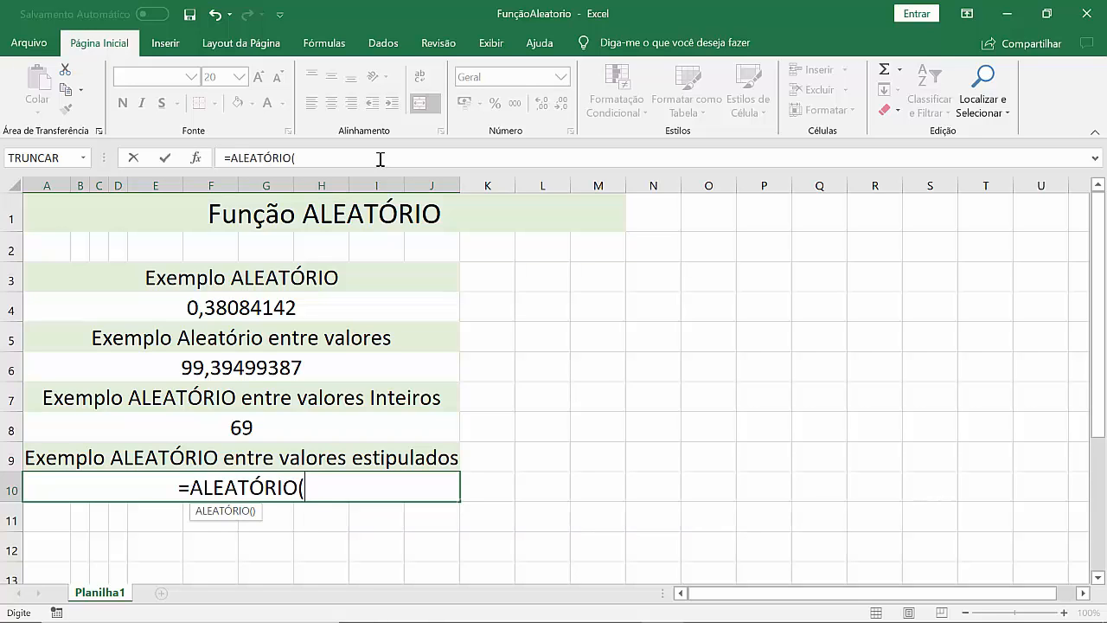
{"action": "type", "text": ")"}
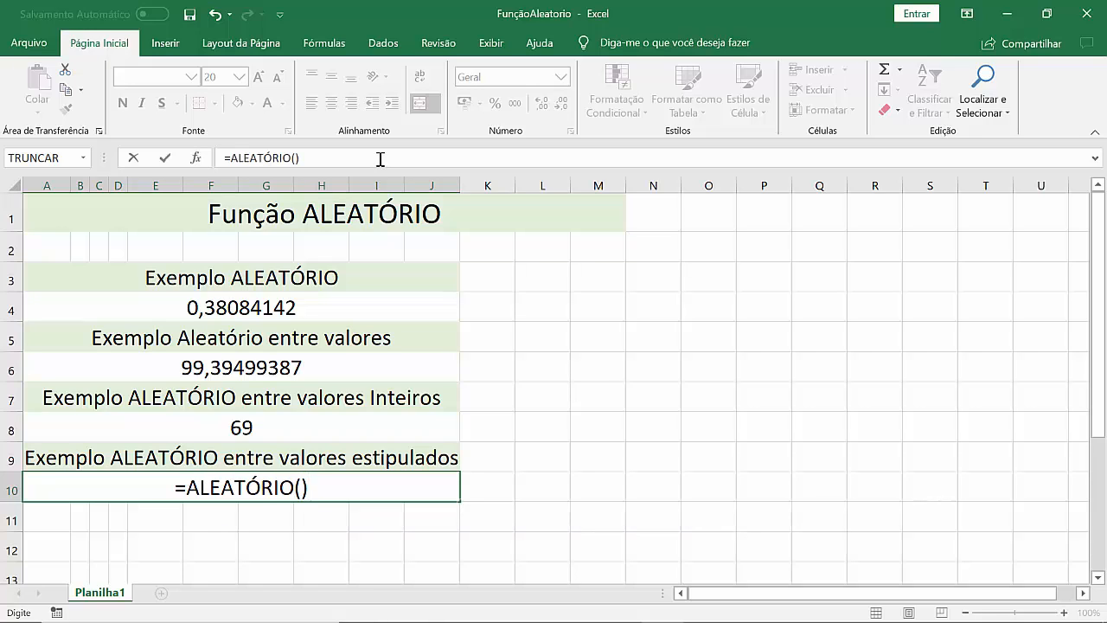
{"action": "type", "text": "*"}
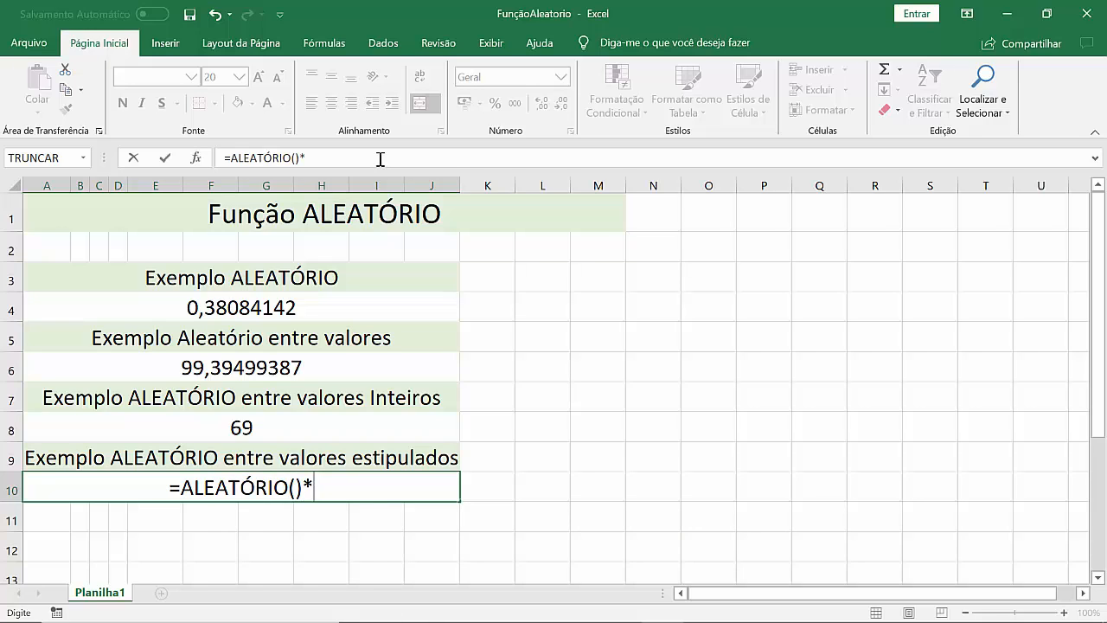
{"action": "type", "text": "("}
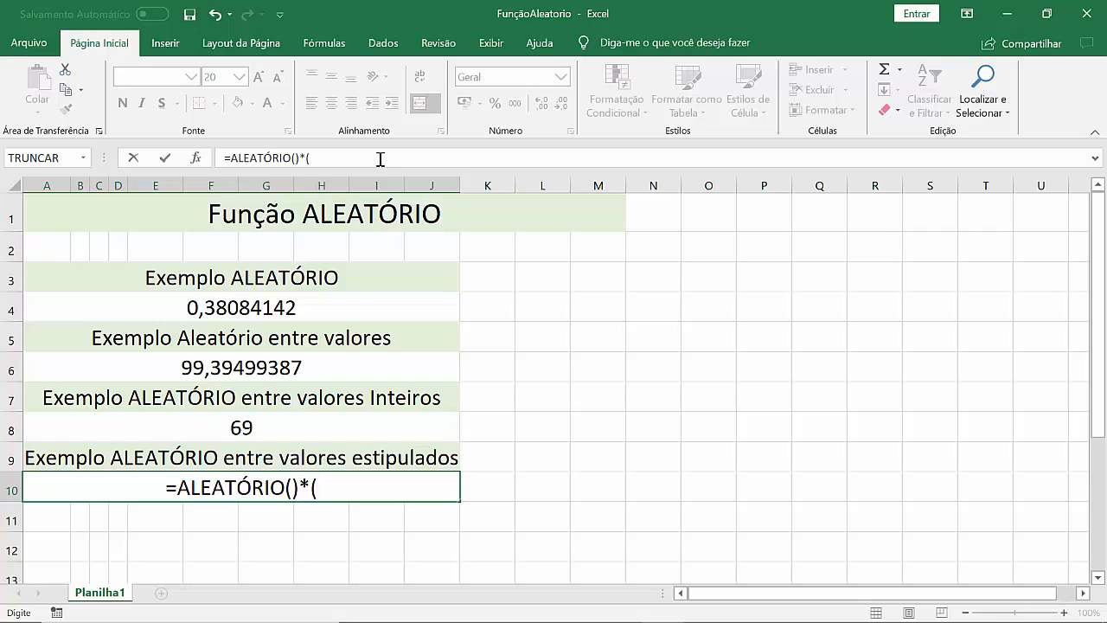
{"action": "type", "text": "3"}
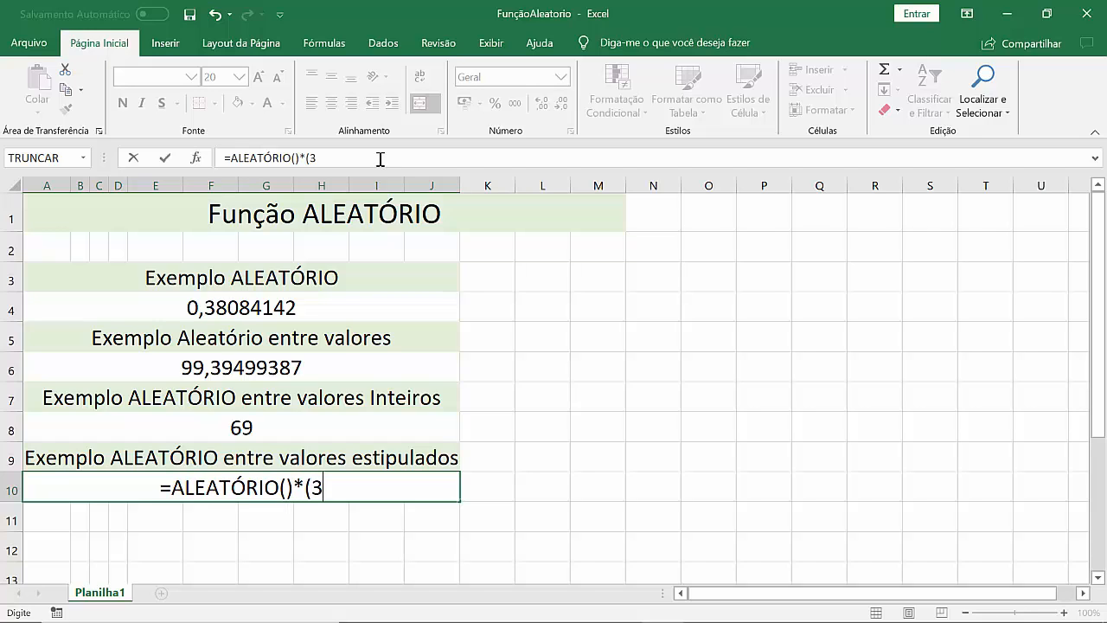
{"action": "type", "text": "-"}
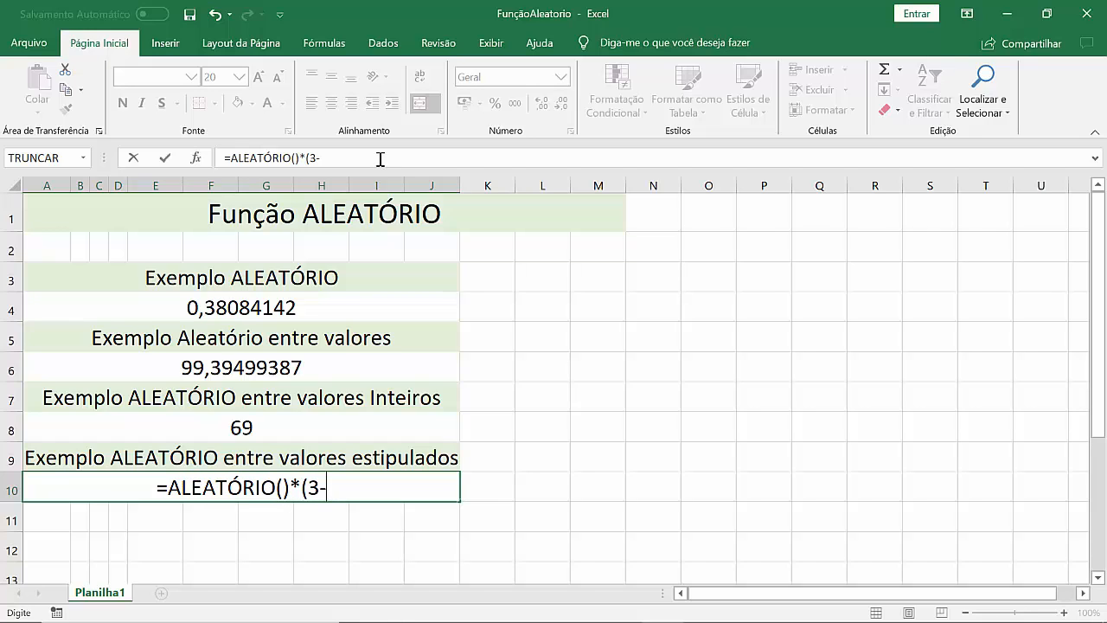
{"action": "type", "text": "70"}
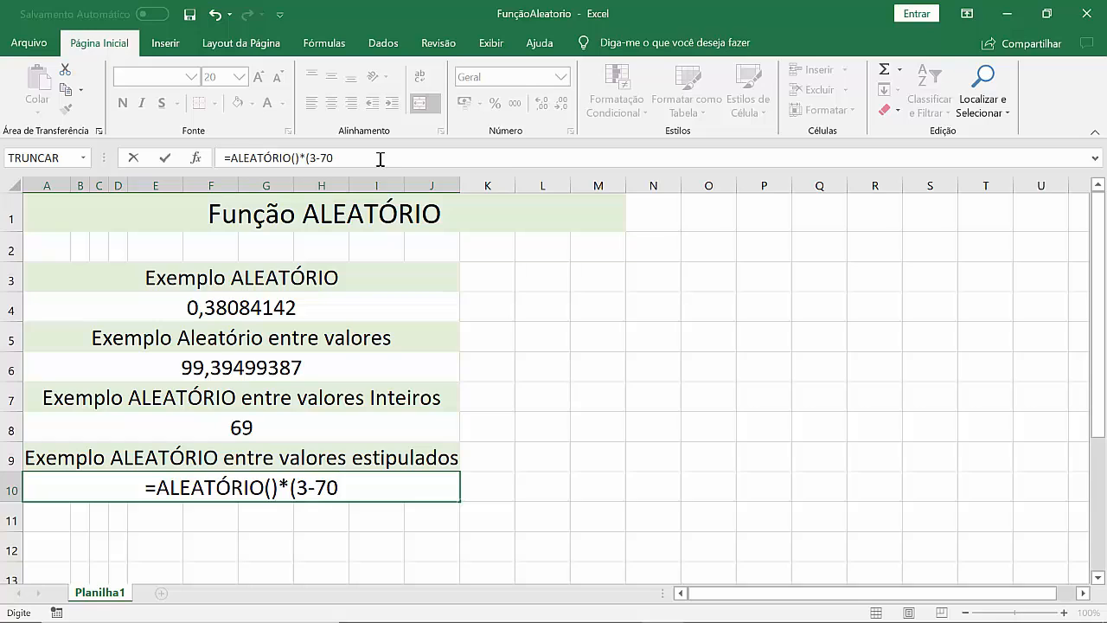
{"action": "type", "text": ")"}
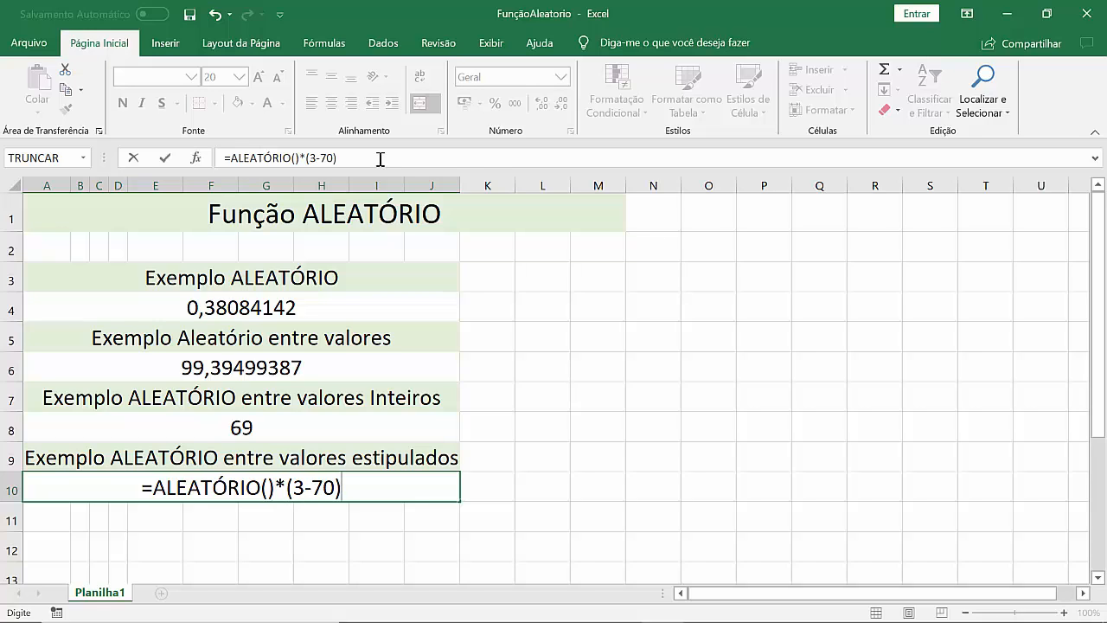
{"action": "type", "text": "+"}
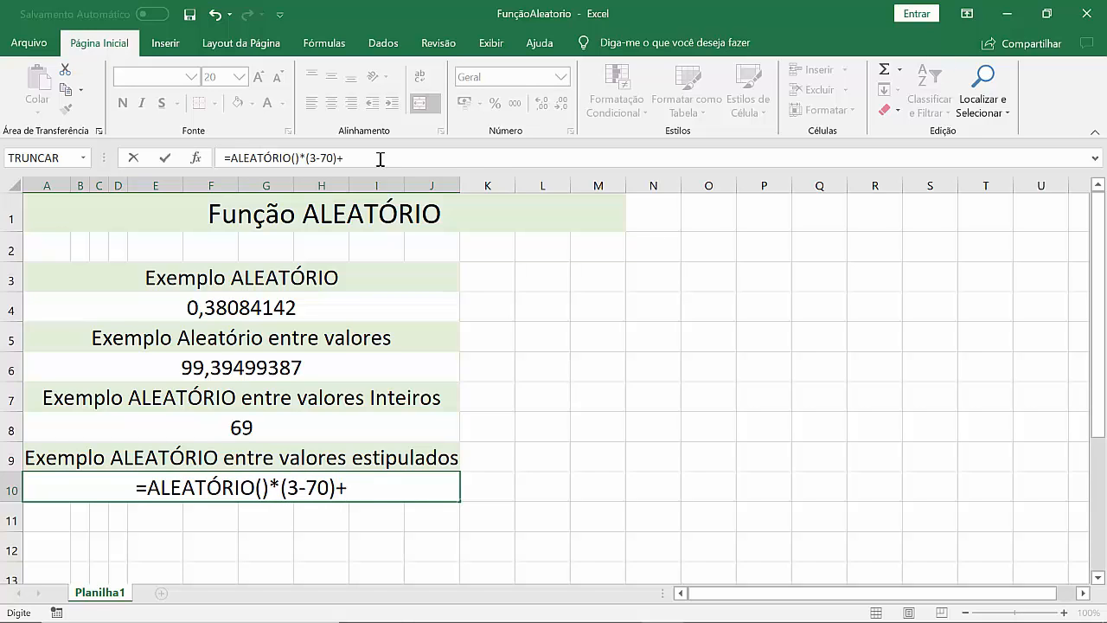
{"action": "type", "text": "70"}
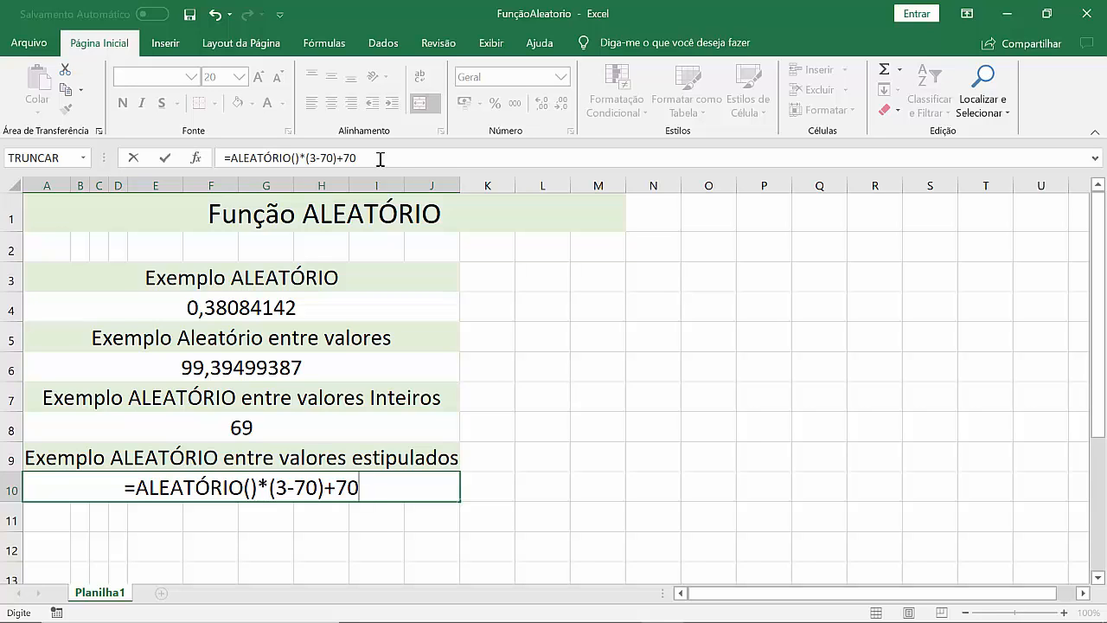
{"action": "key", "text": "Return"}
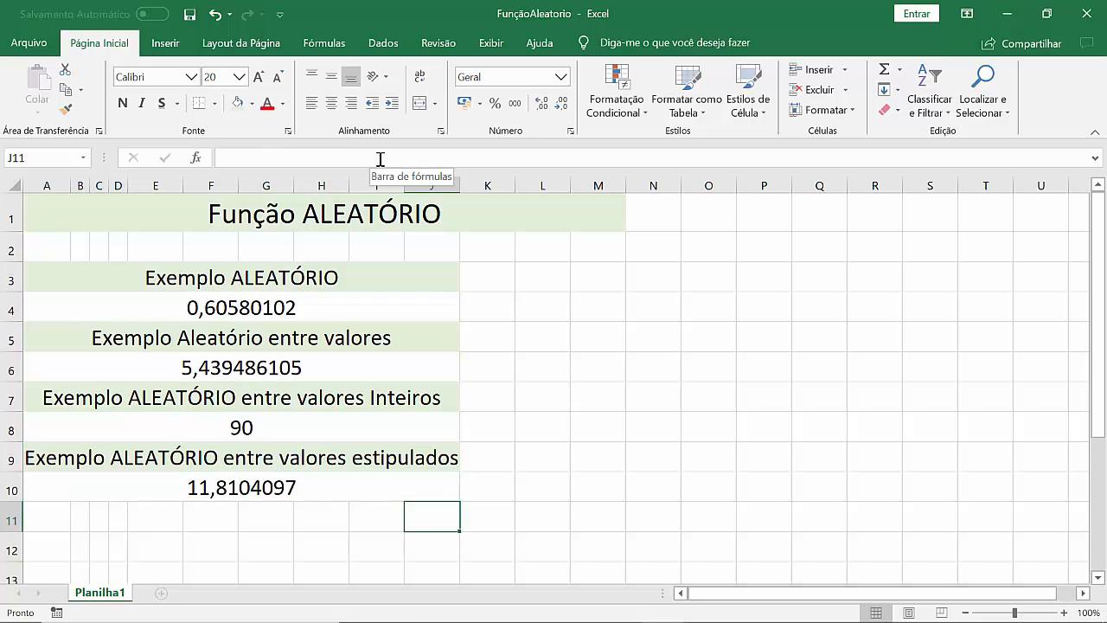
Re-enter the unchanged formula in A10 to generate a new random value, and reselect the cell
{"action": "key", "text": "Up"}
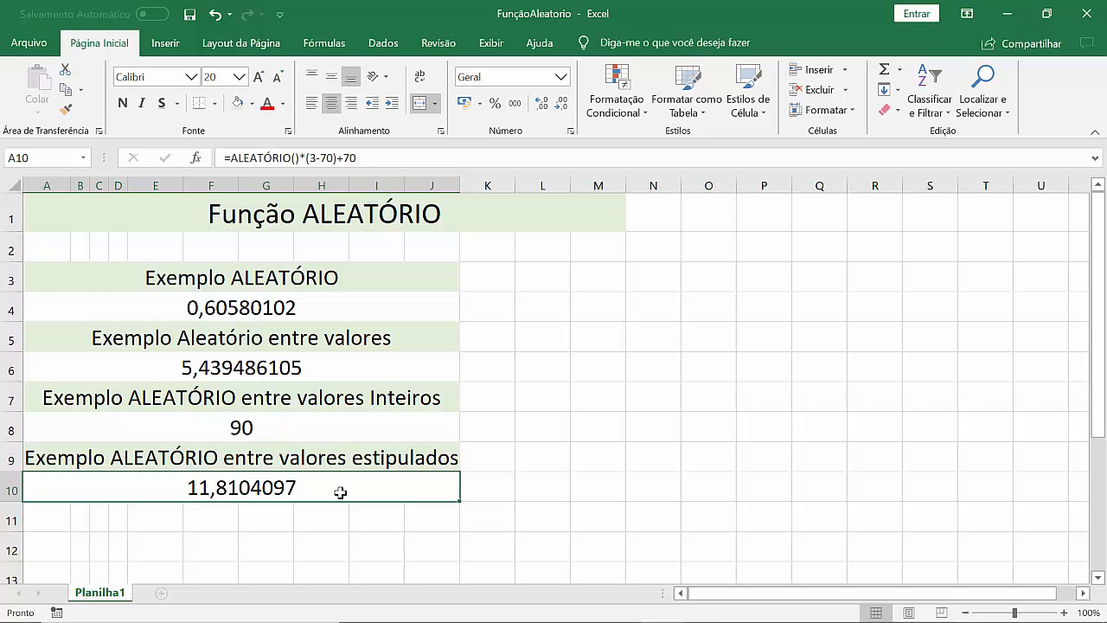
{"action": "double_click", "coordinate": [339, 491]}
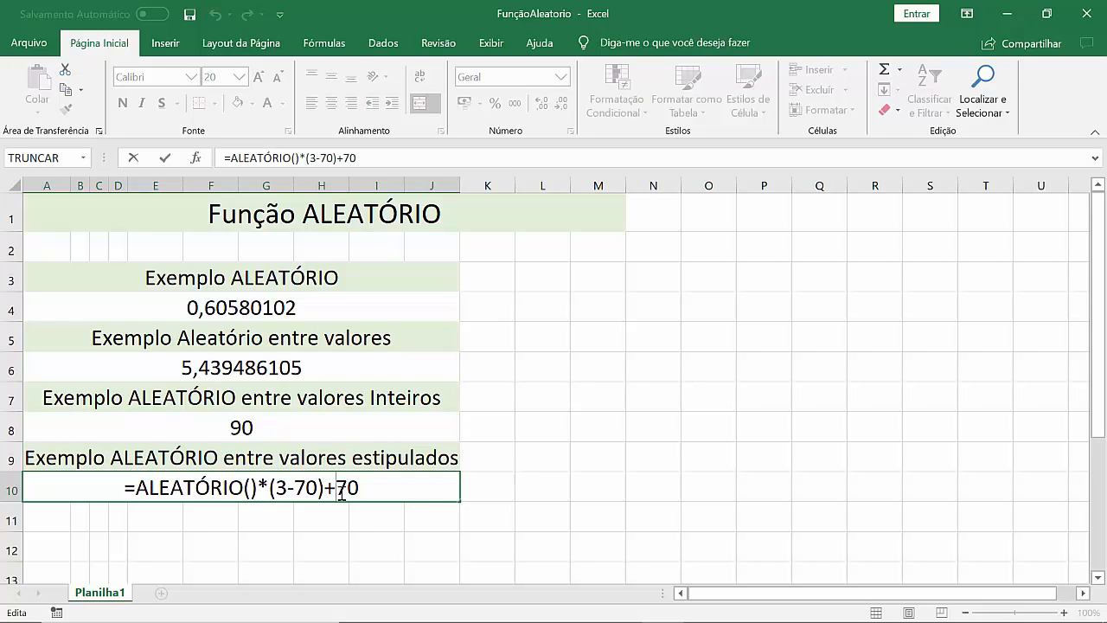
{"action": "key", "text": "Return"}
{"action": "left_click", "coordinate": [341, 493]}
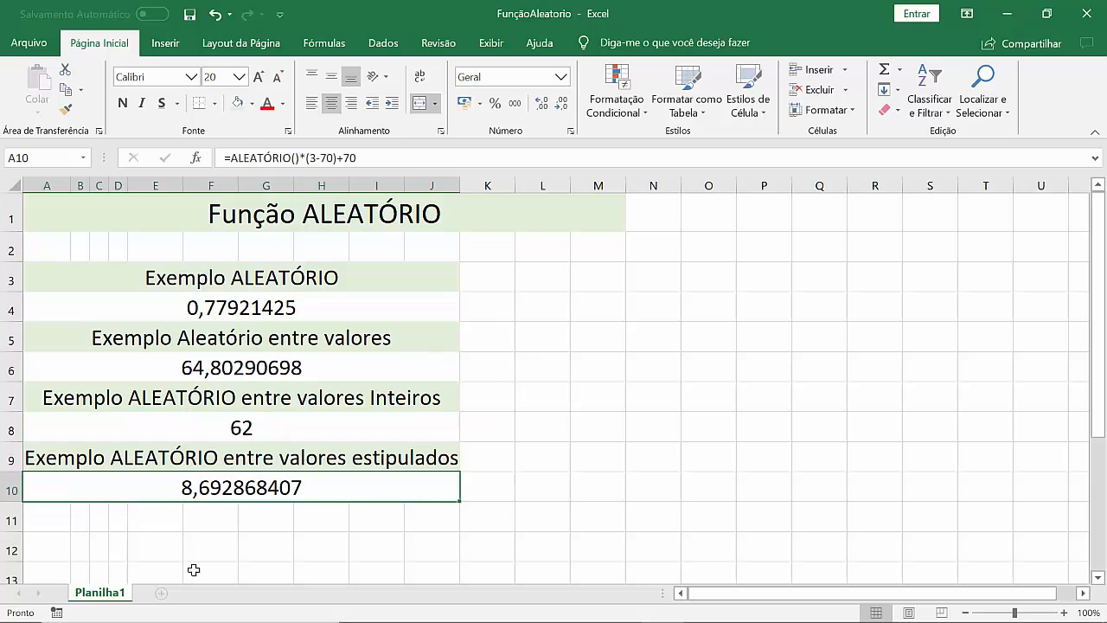
Wrap the formula in A10 in the INT function, making it =INT(ALEATÓRIO()*(3-70)+70)
{"action": "left_click", "coordinate": [229, 429]}
{"action": "key", "text": "Down"}
{"action": "key", "text": "Down"}
{"action": "left_click", "coordinate": [235, 158]}
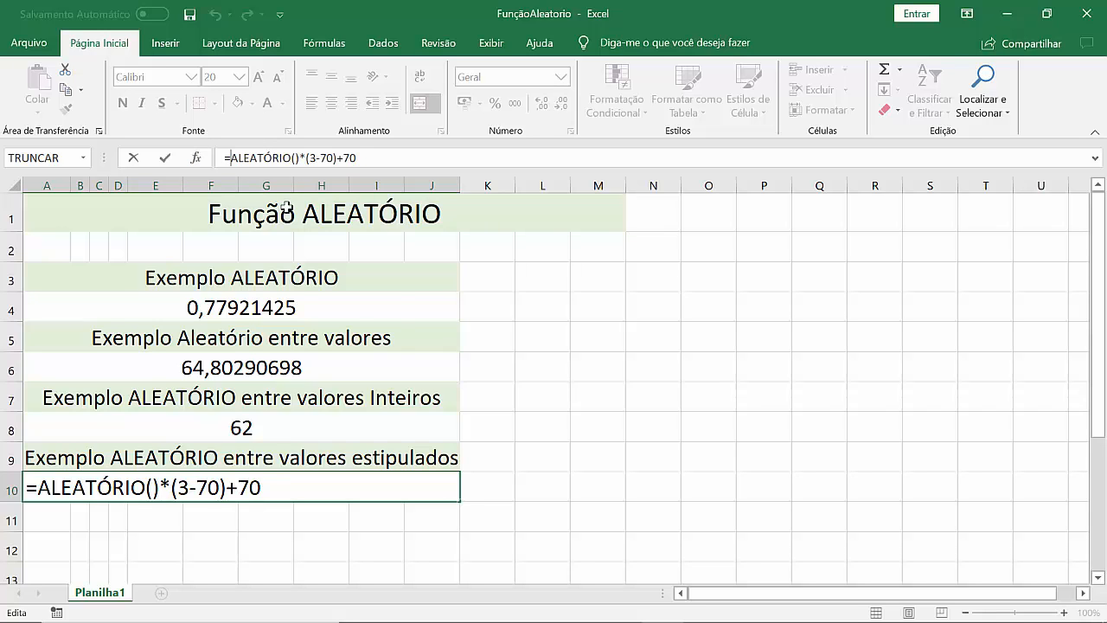
{"action": "type", "text": "int("}
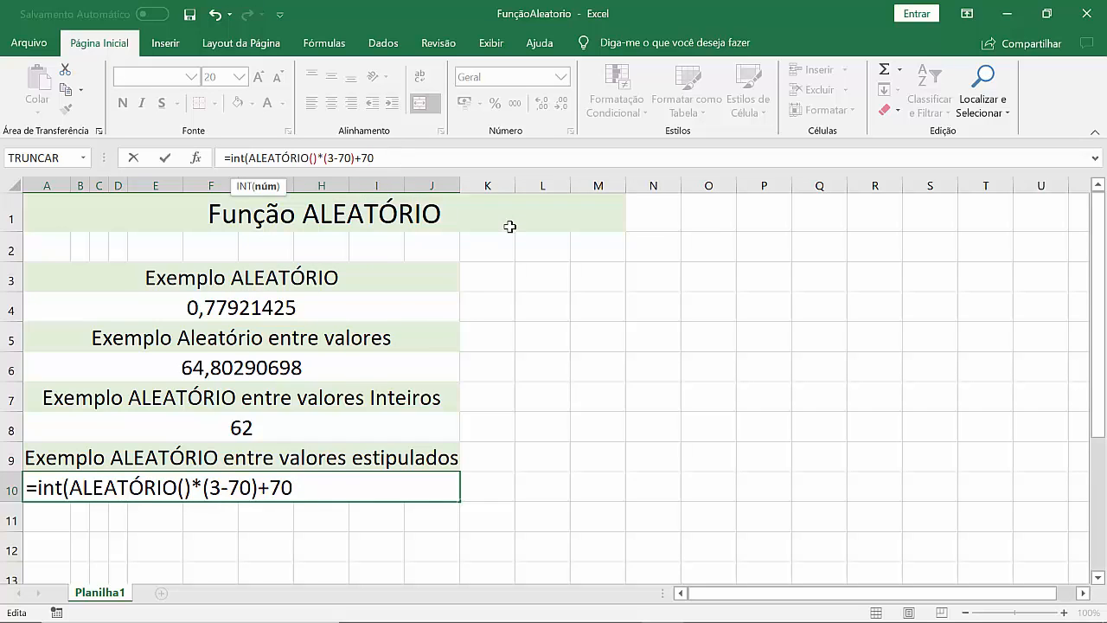
{"action": "type", "text": ")"}
{"action": "key", "text": "Return"}
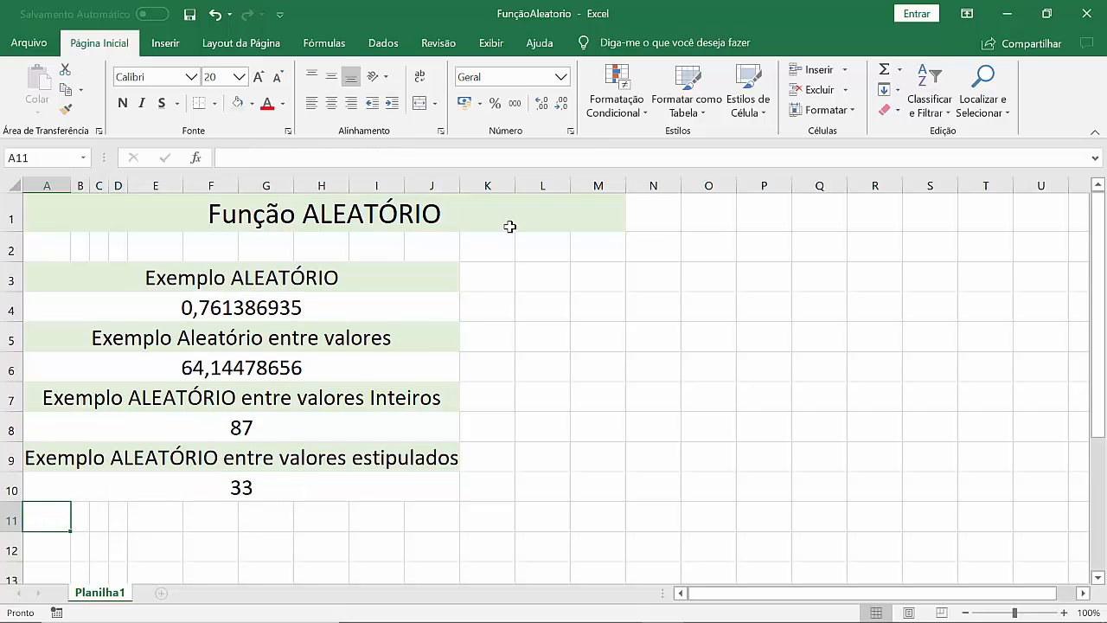
Re-enter the unchanged INT formula in A10 four times to generate new random integers, and reselect the cell
{"action": "key", "text": "Up"}
{"action": "left_click", "coordinate": [389, 159]}
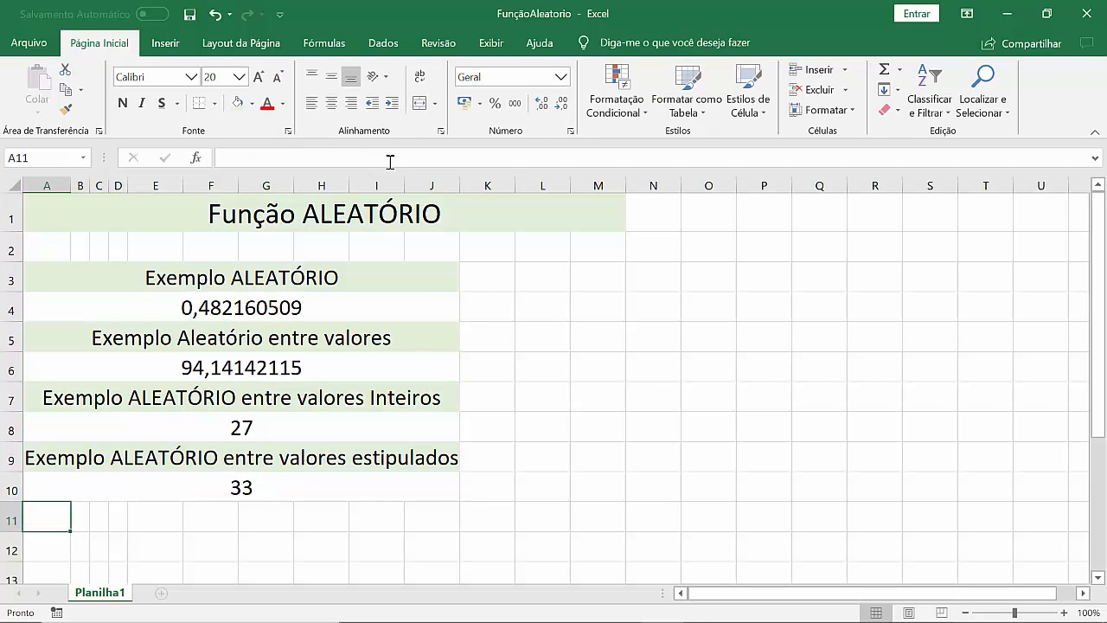
{"action": "key", "text": "Up"}
{"action": "left_click", "coordinate": [389, 159]}
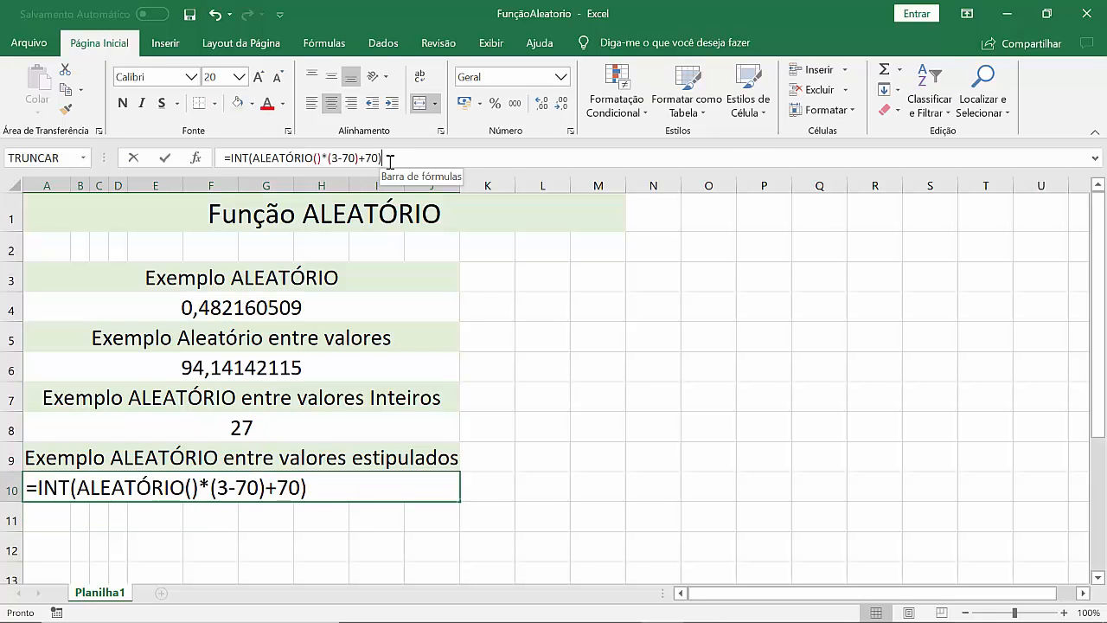
{"action": "key", "text": "Return"}
{"action": "key", "text": "Up"}
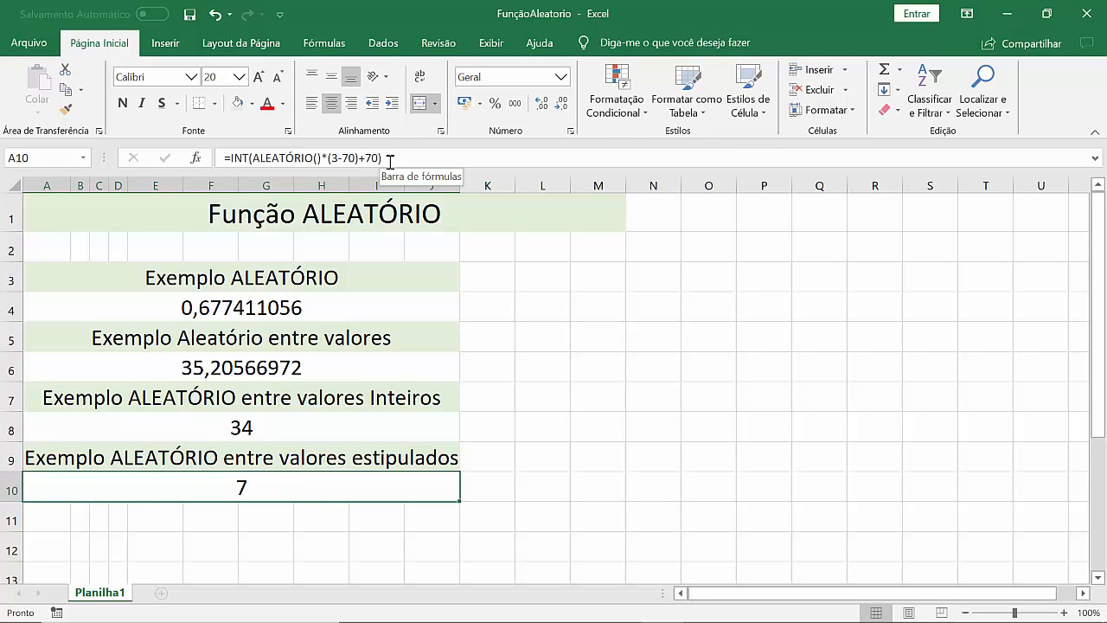
{"action": "left_click", "coordinate": [389, 159]}
{"action": "key", "text": "Return"}
{"action": "key", "text": "Up"}
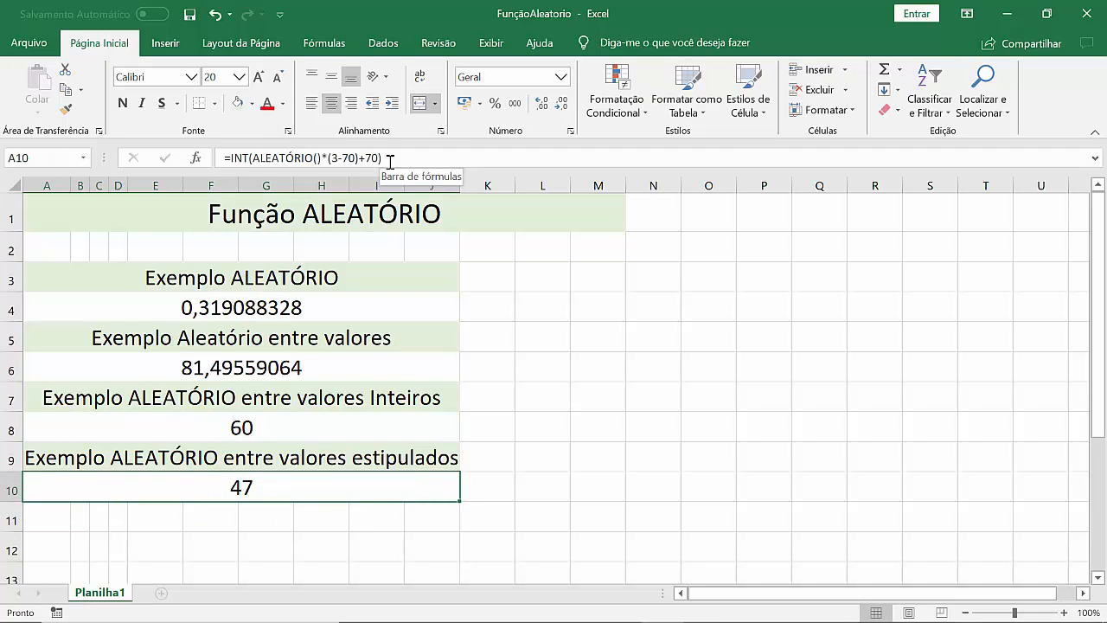
{"action": "left_click", "coordinate": [389, 159]}
{"action": "key", "text": "Return"}
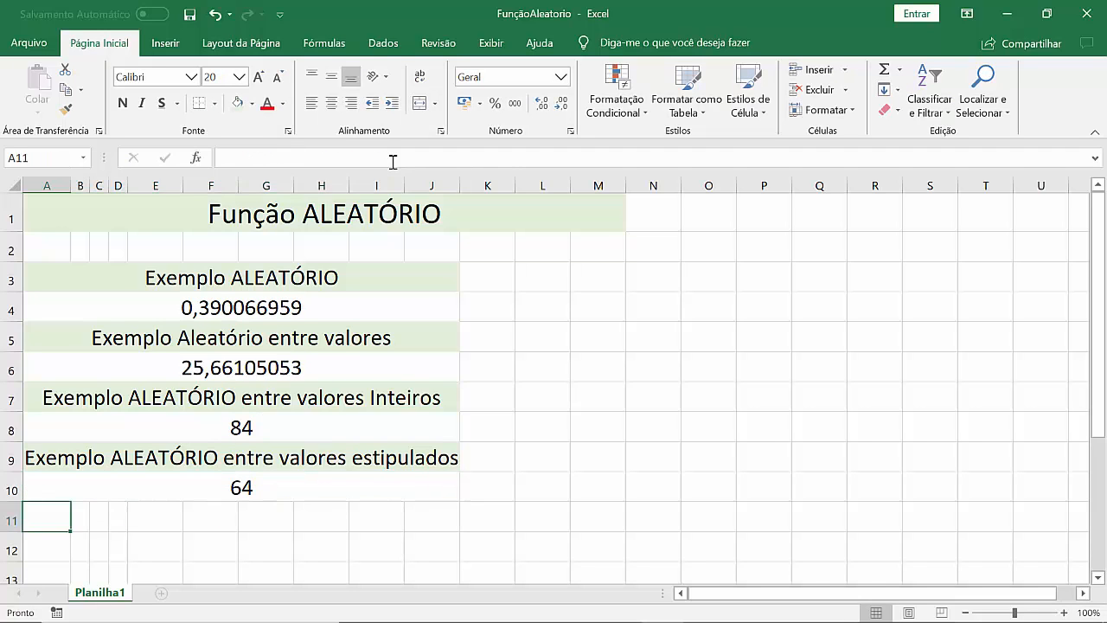
{"action": "key", "text": "Up"}
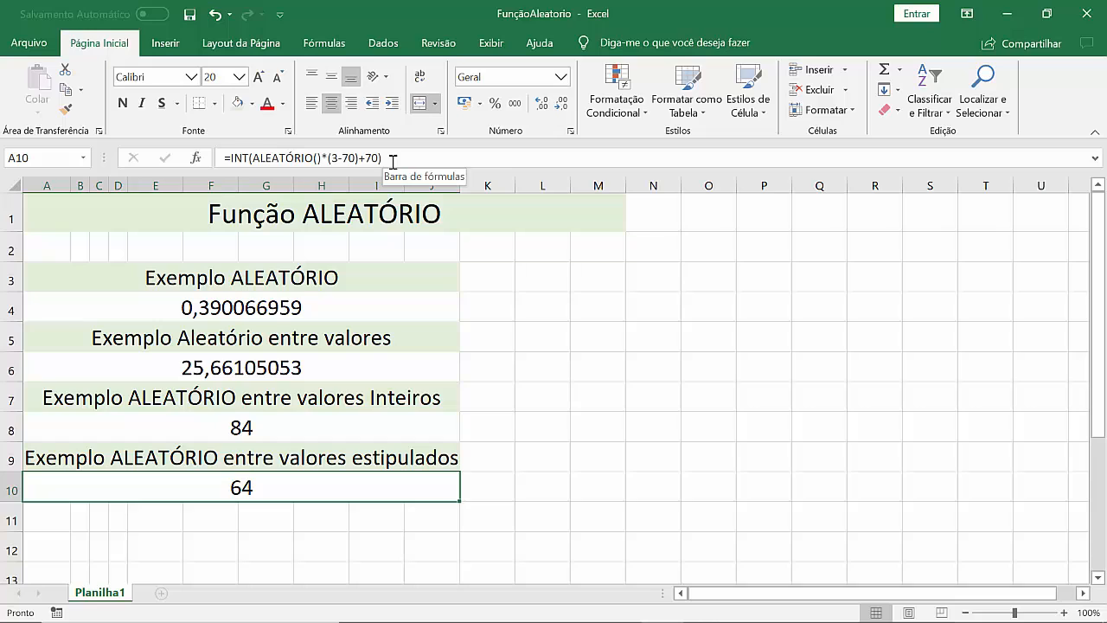